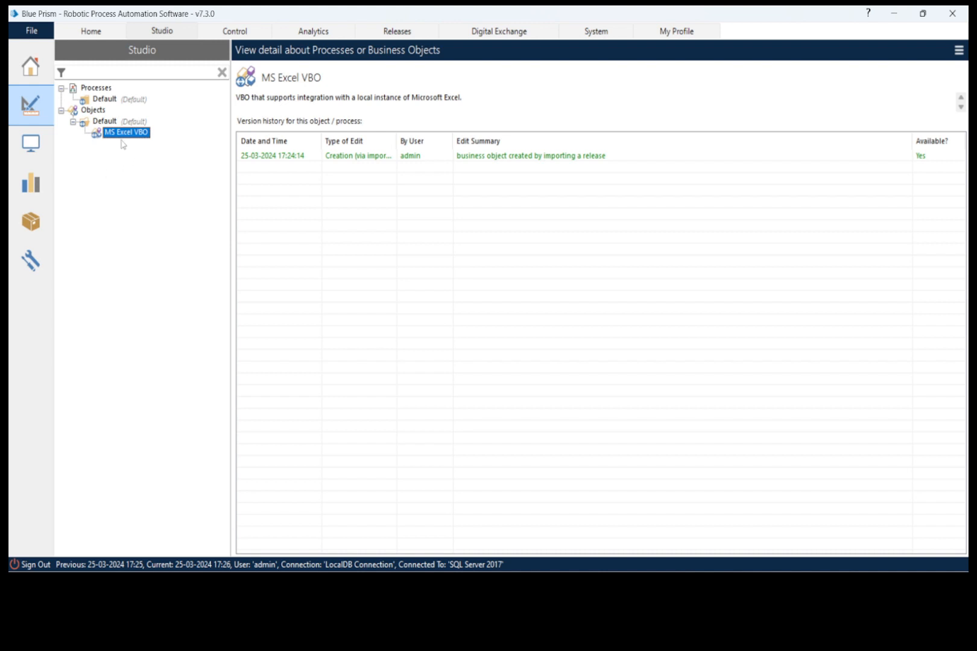
- Switch to the desktop, move the Student Data file to an empty spot and open it in Excel
left_click(893, 13)
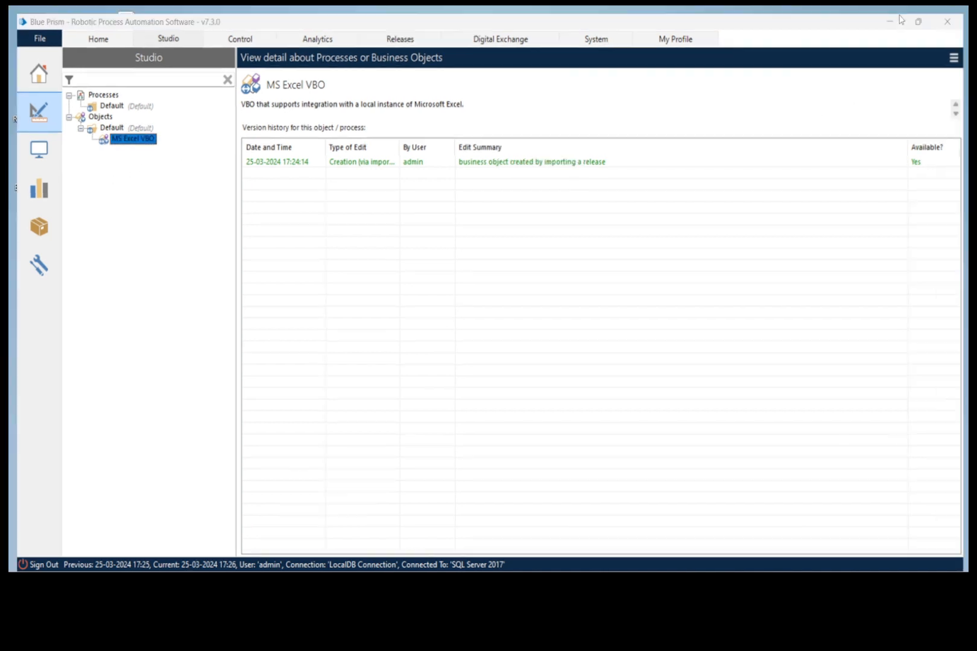
left_click_drag(166, 112, 190, 132)
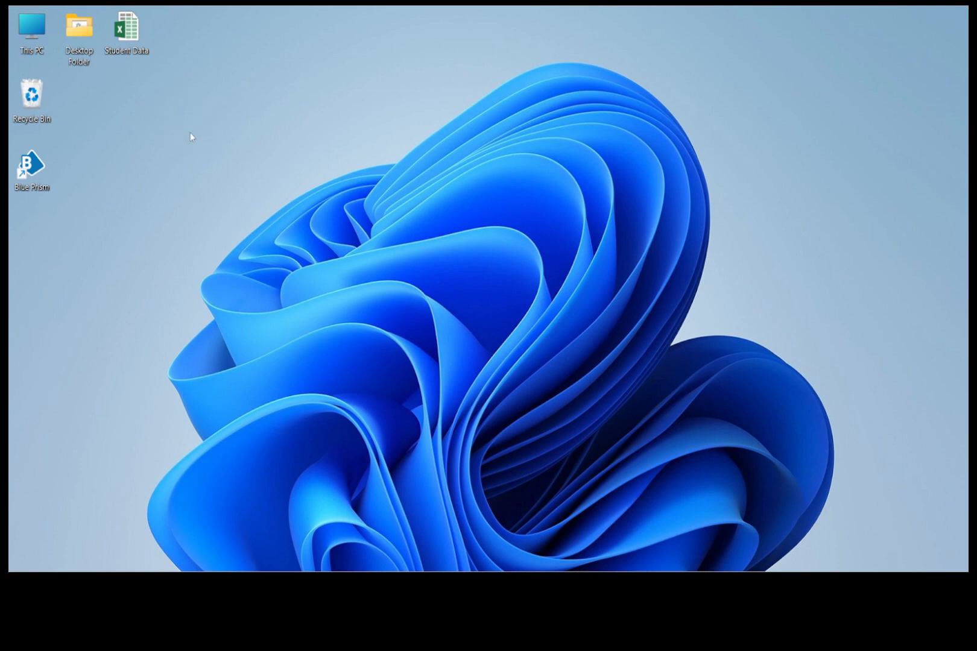
double_click(175, 100)
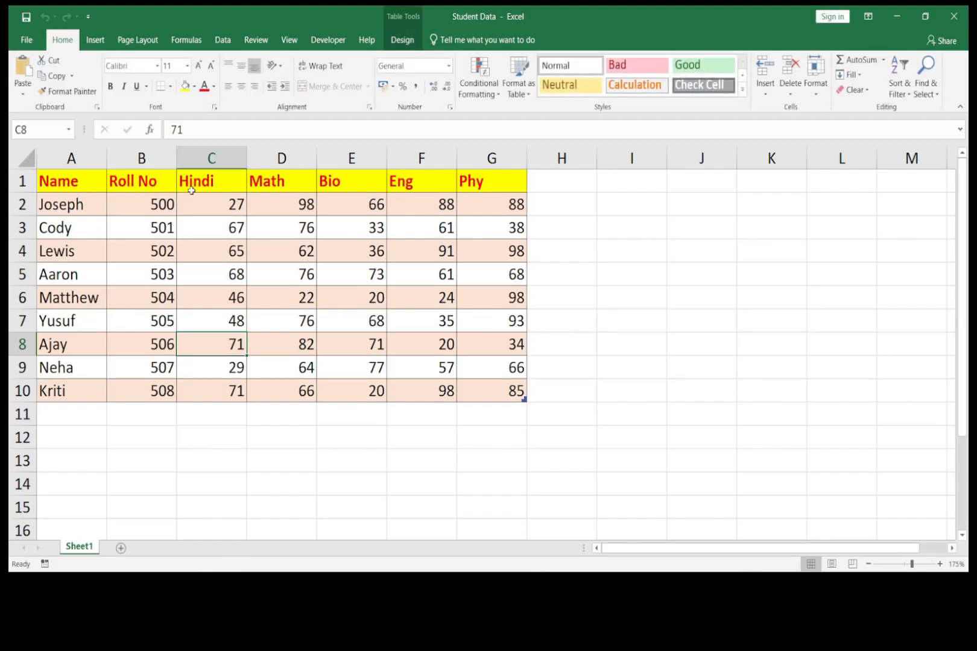
- Examine the subject headers in C1:G1 and the marks in C2:G10, and close the workbook
left_click_drag(208, 182, 495, 182)
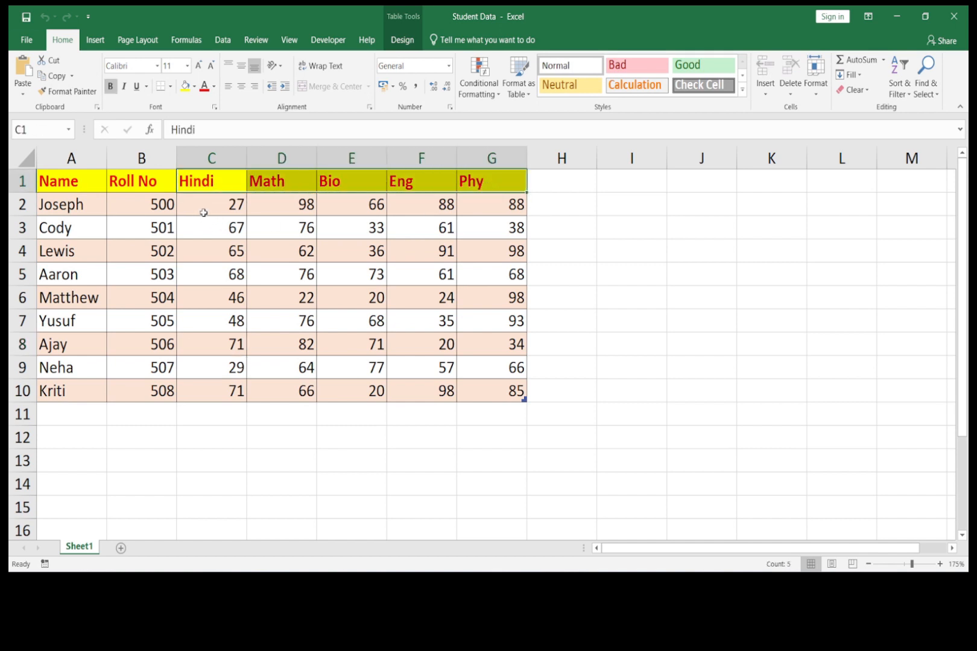
left_click_drag(206, 209, 482, 391)
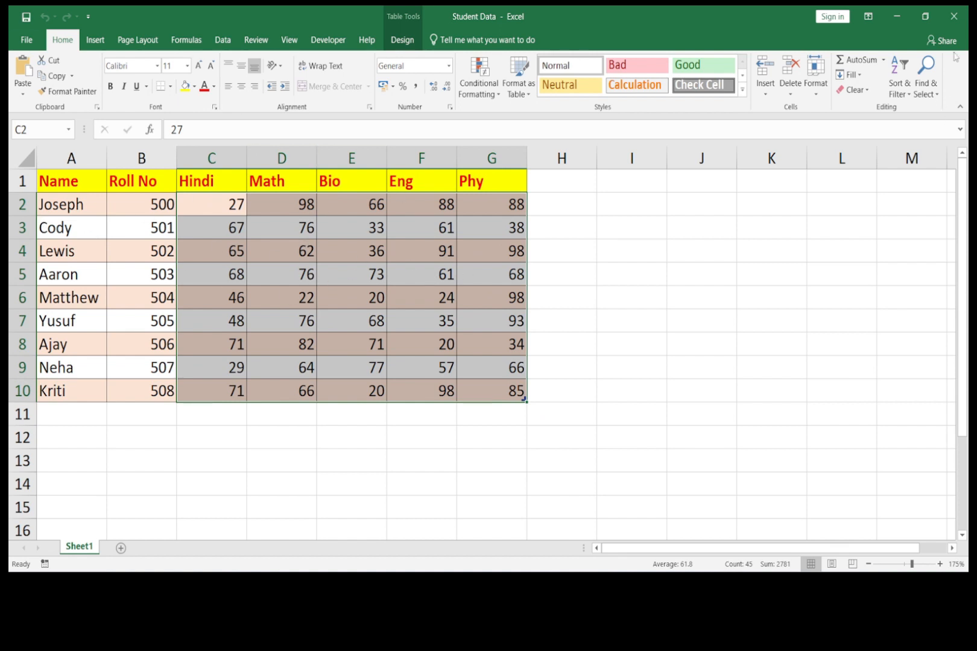
left_click(954, 17)
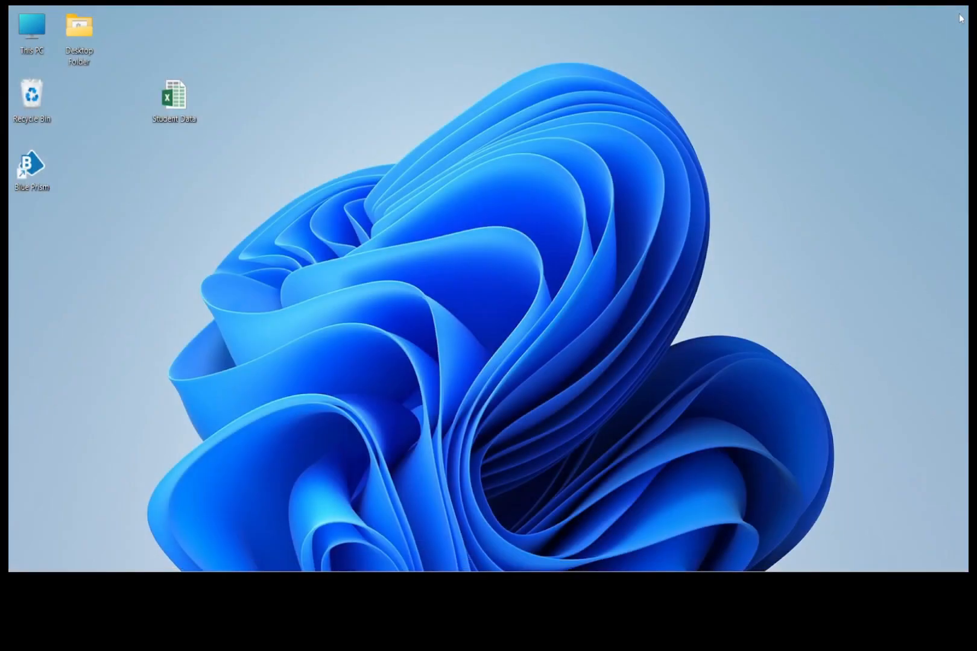
right_click(386, 112)
left_click(409, 170)
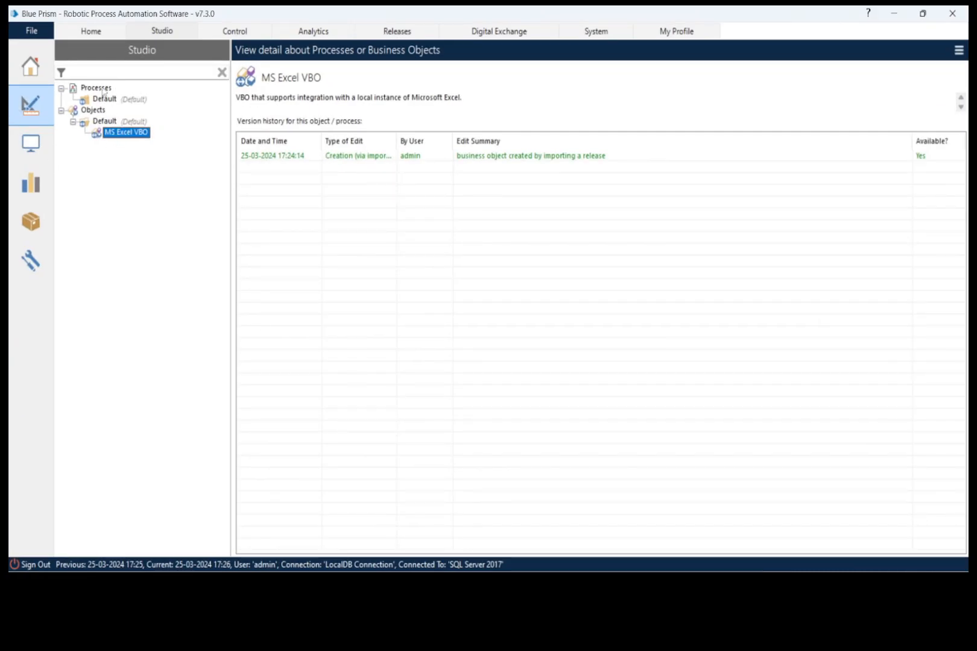
- Create a new process named Excel Process in Blue Prism Studio
right_click(104, 89)
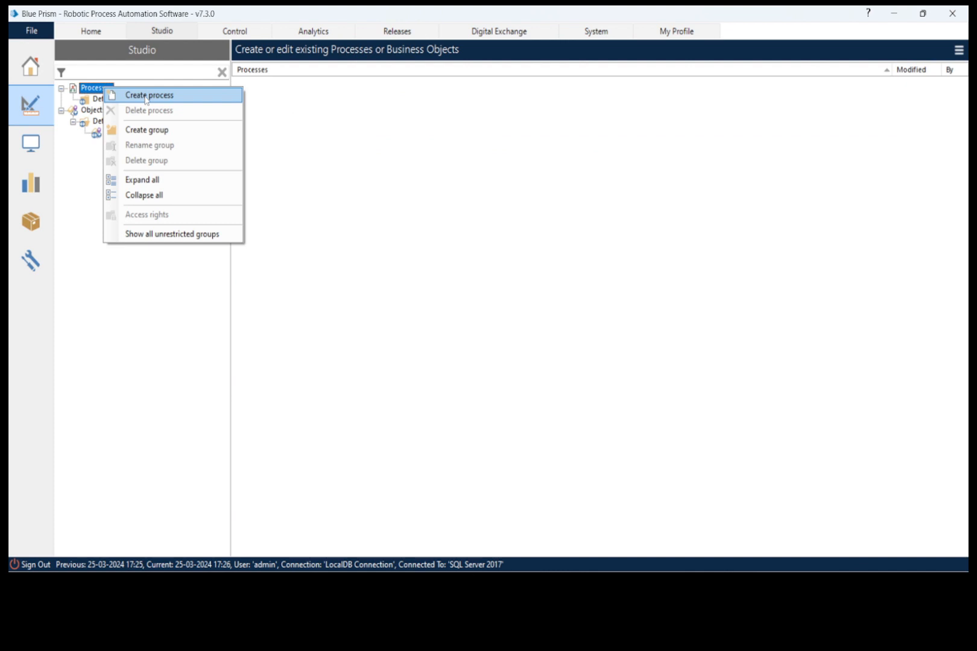
left_click(145, 98)
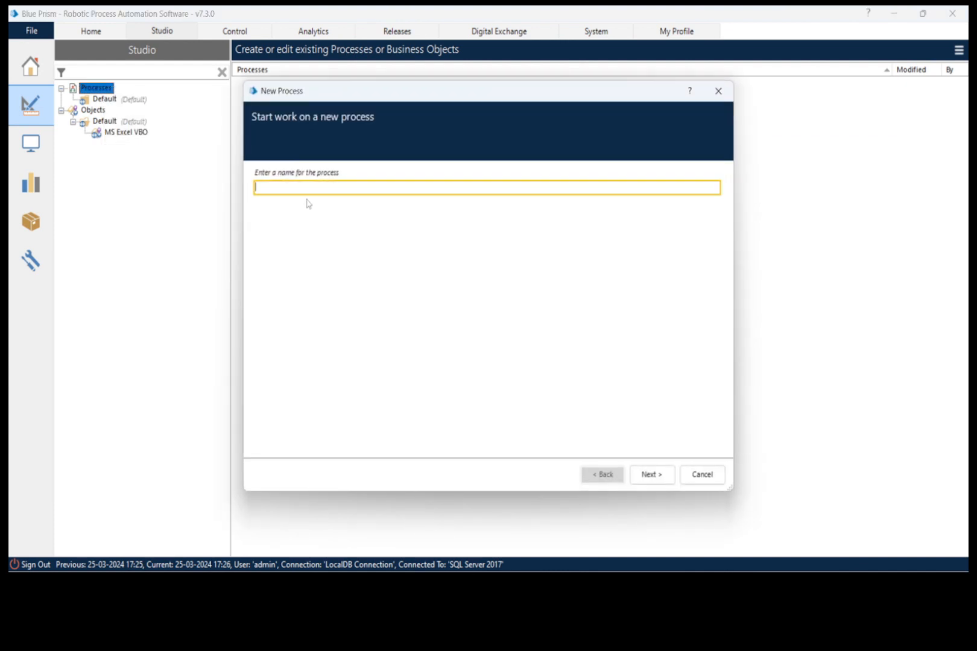
type("Excel Process")
left_click(653, 475)
left_click(658, 478)
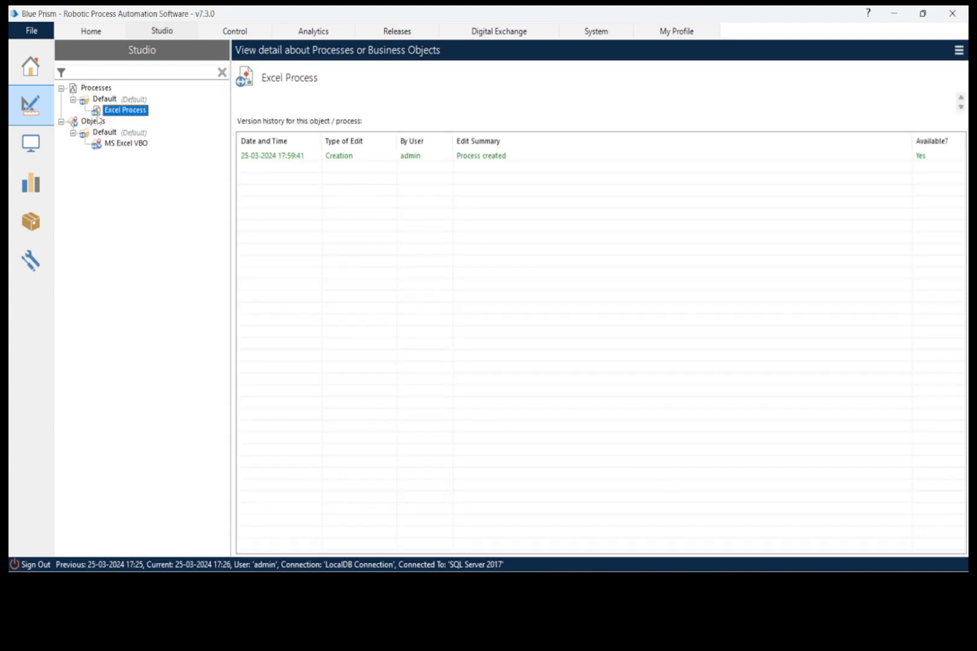
- Open Excel Process for editing in a maximized window and reposition its information box, Start and End stages to free up canvas space
double_click(128, 111)
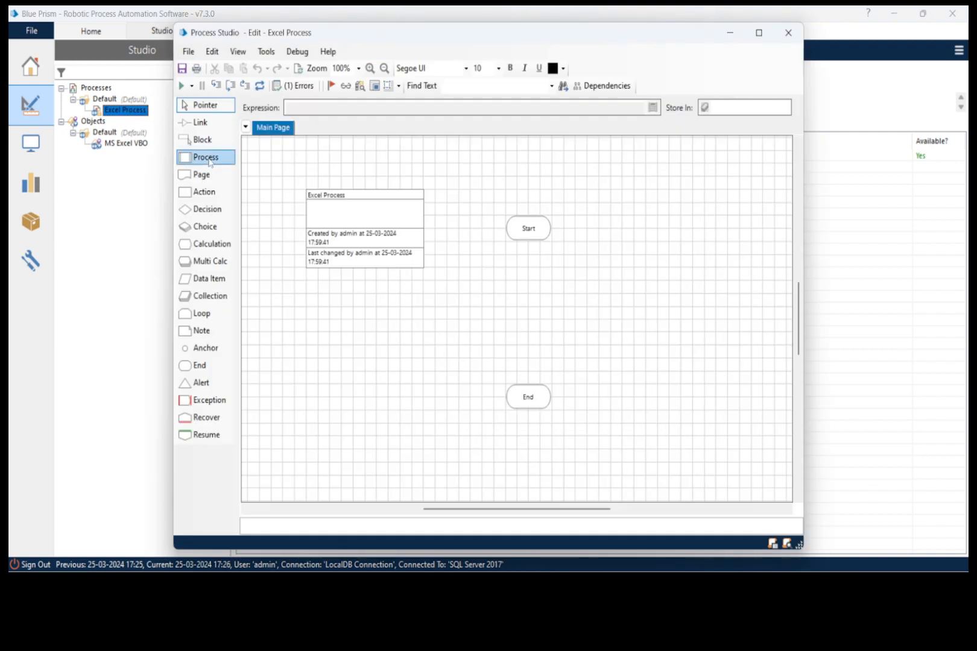
left_click(760, 34)
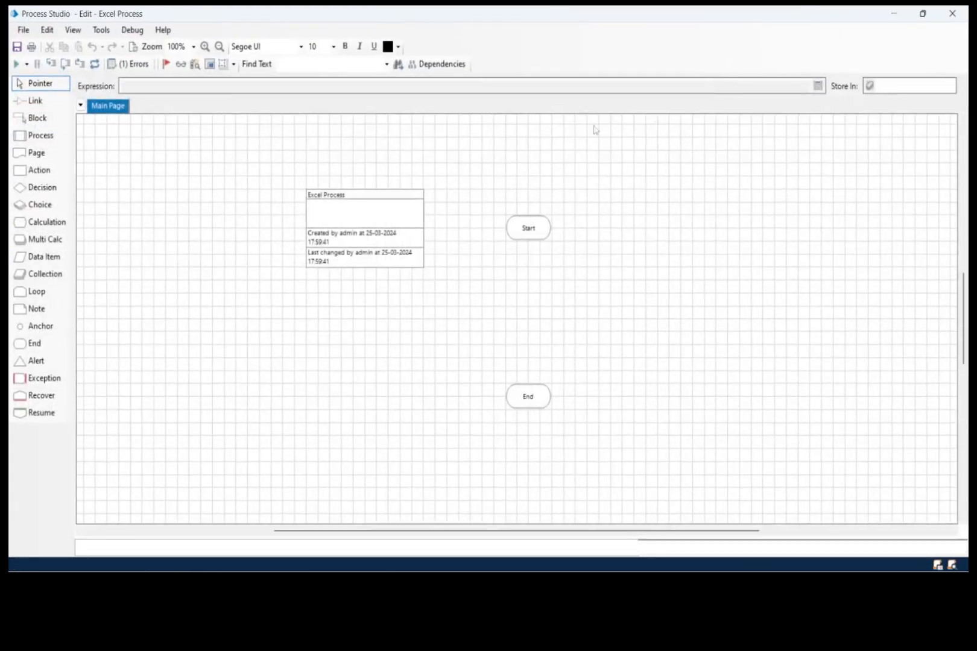
left_click(222, 199)
left_click_drag(222, 198, 176, 199)
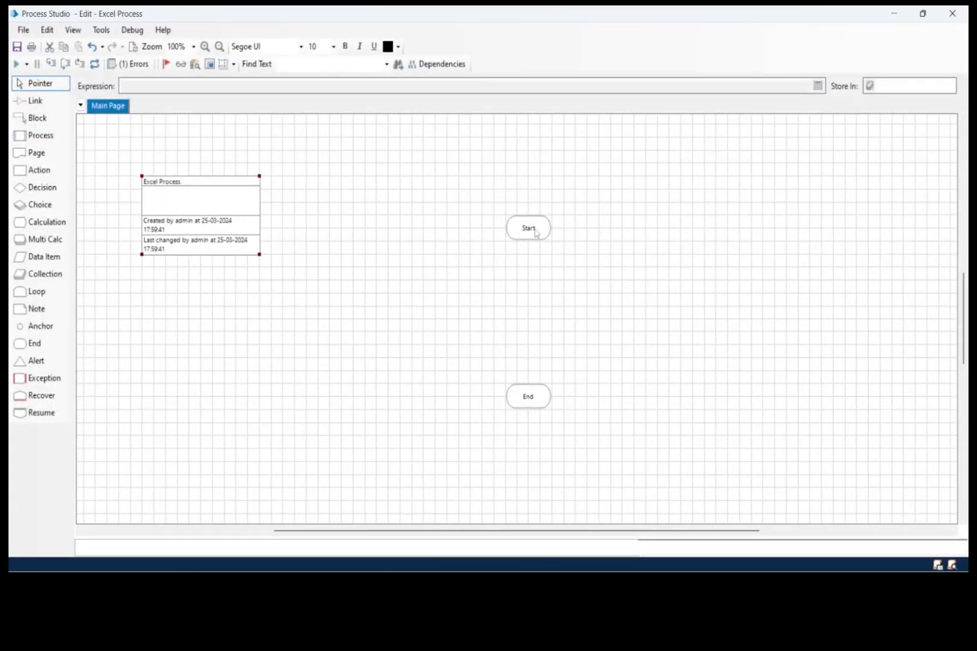
left_click_drag(535, 229, 381, 176)
left_click_drag(508, 388, 357, 322)
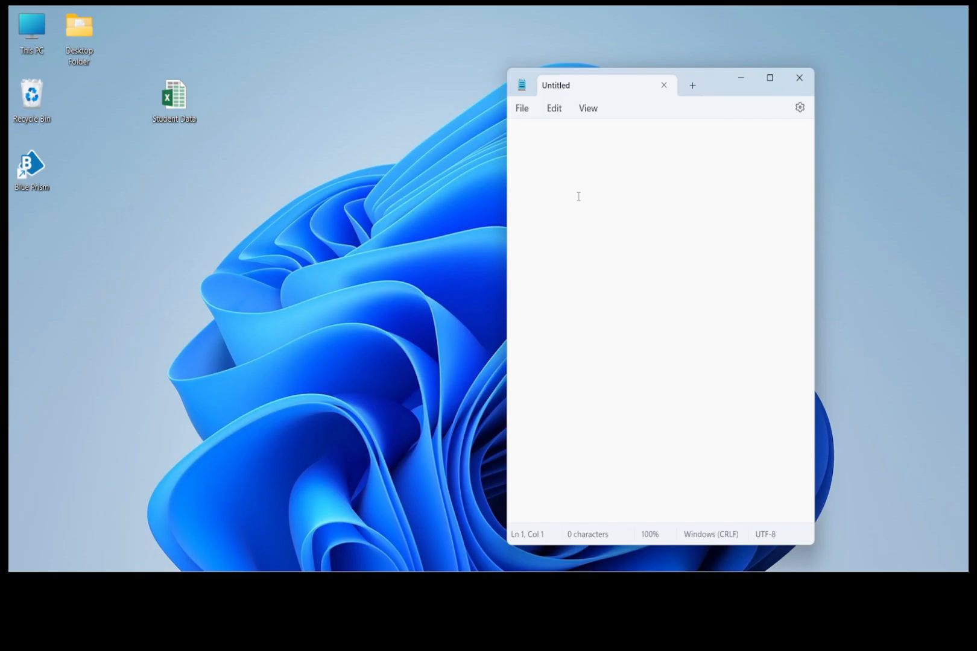
- Write a three-line plan in Notepad: "Create instance", "Open the Excel File" and "Show"
type("Cre")
key("BackSpace")
key("BackSpace")
type("Create instance")
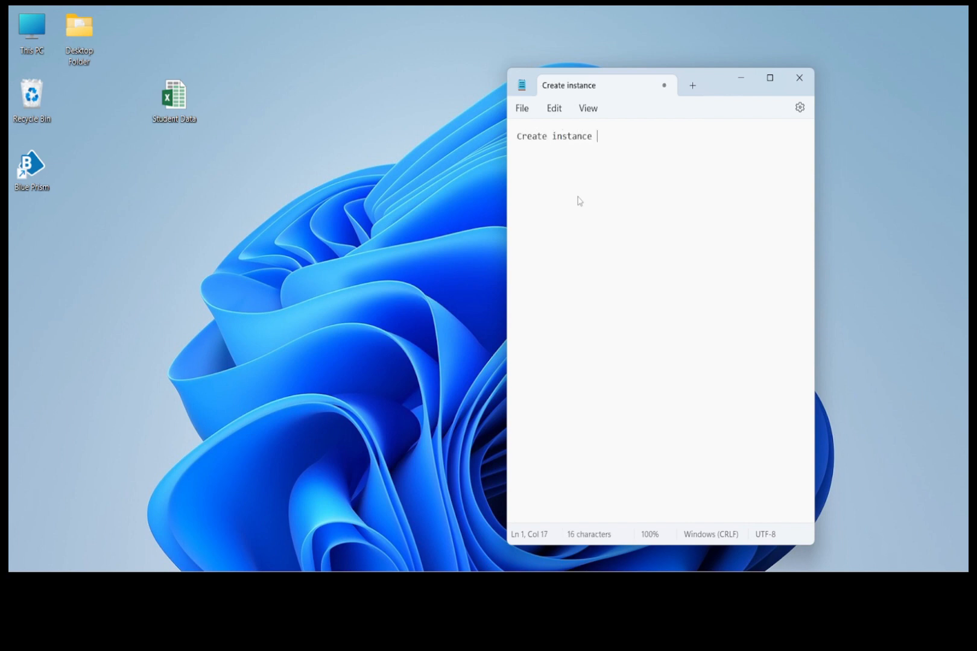
key("Return")
type("Open th")
type("e Excel ")
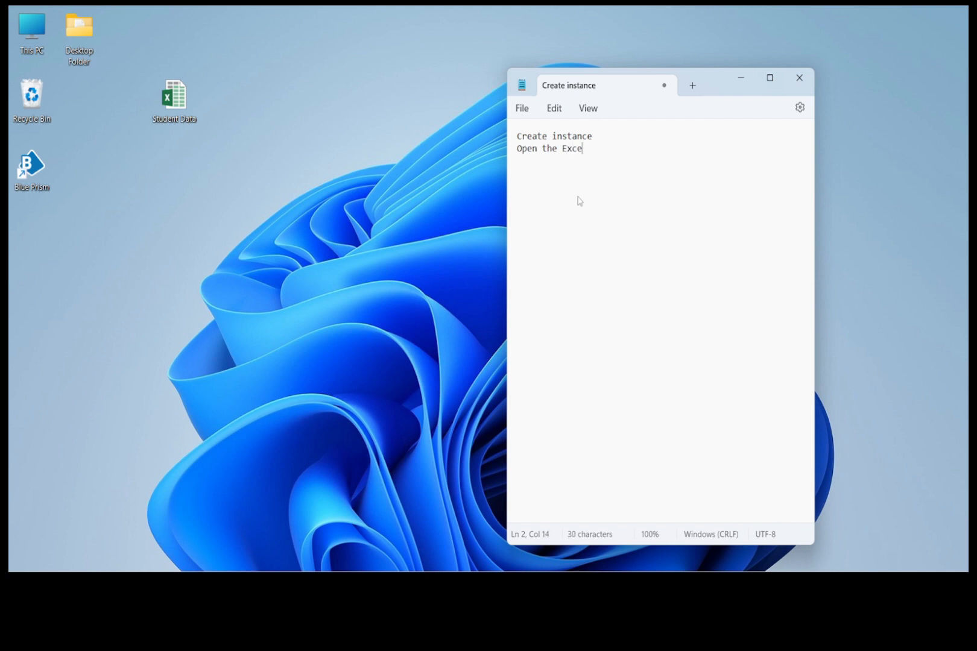
type("File")
key("Return")
type("Show")
key("Return")
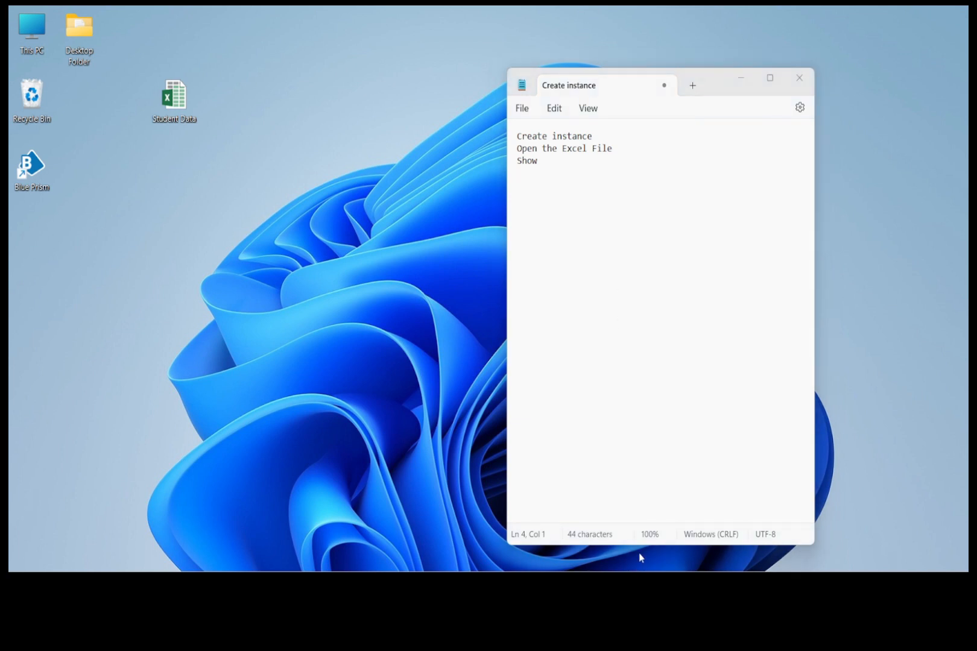
- Switch back to Process Studio, add an action stage below Start and assign it the MS Excel VBO action Create Instance
mouse_move(627, 586)
left_click(703, 511)
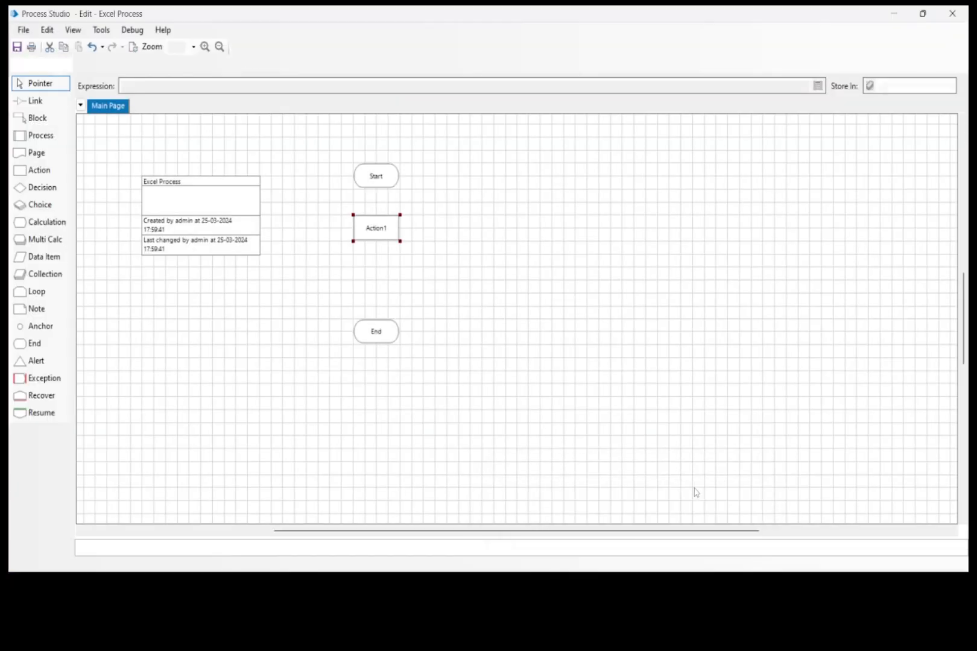
double_click(381, 235)
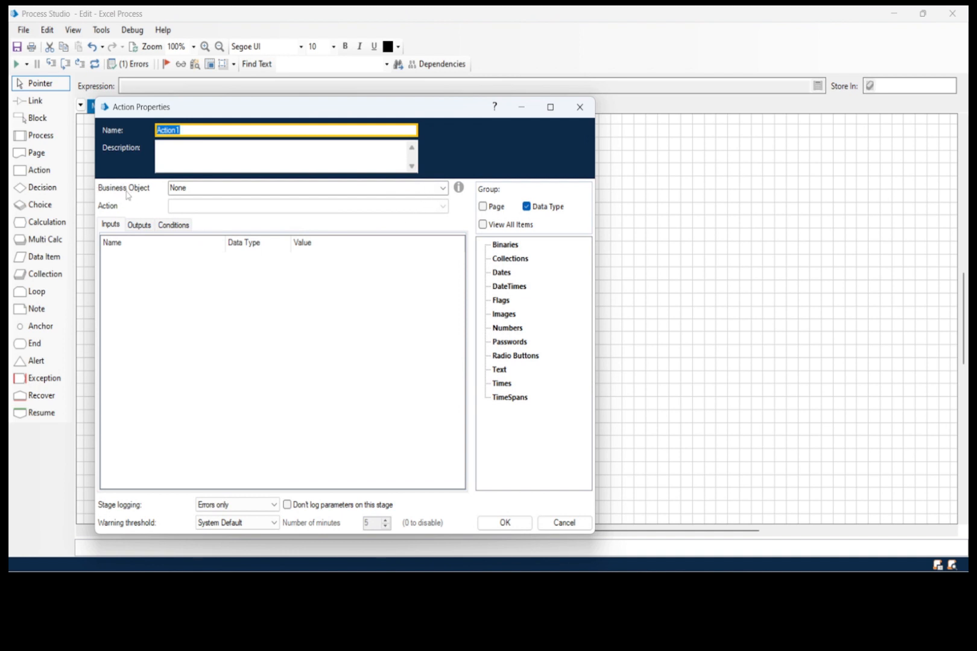
left_click(443, 190)
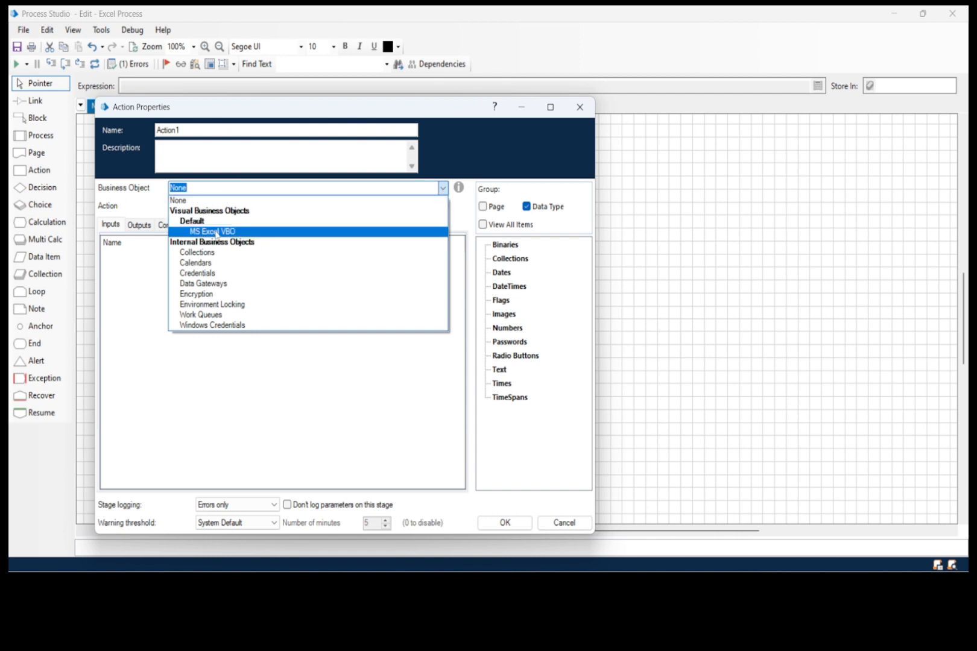
left_click(226, 233)
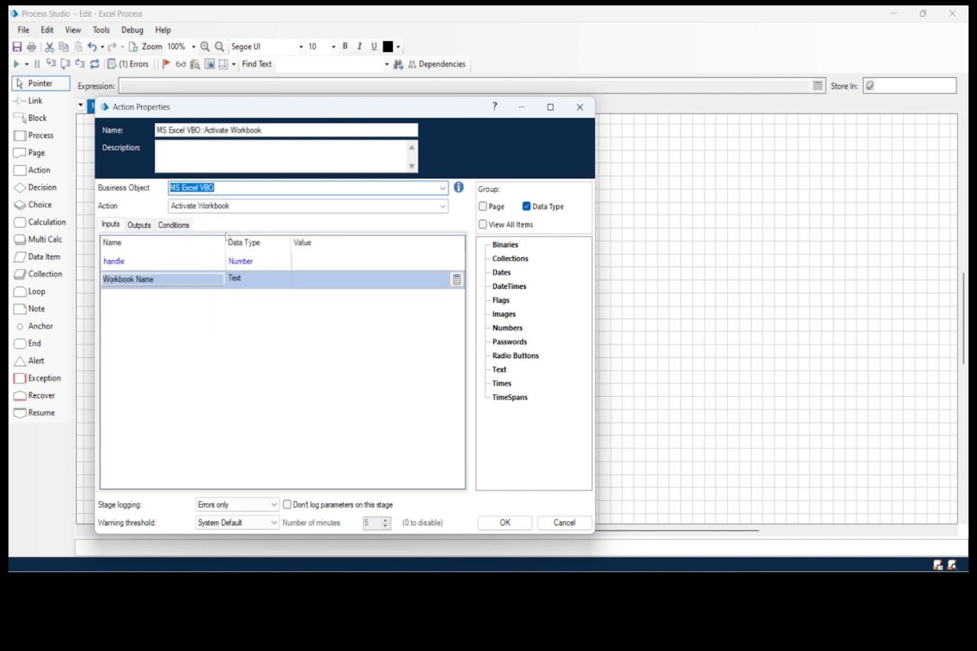
left_click(212, 208)
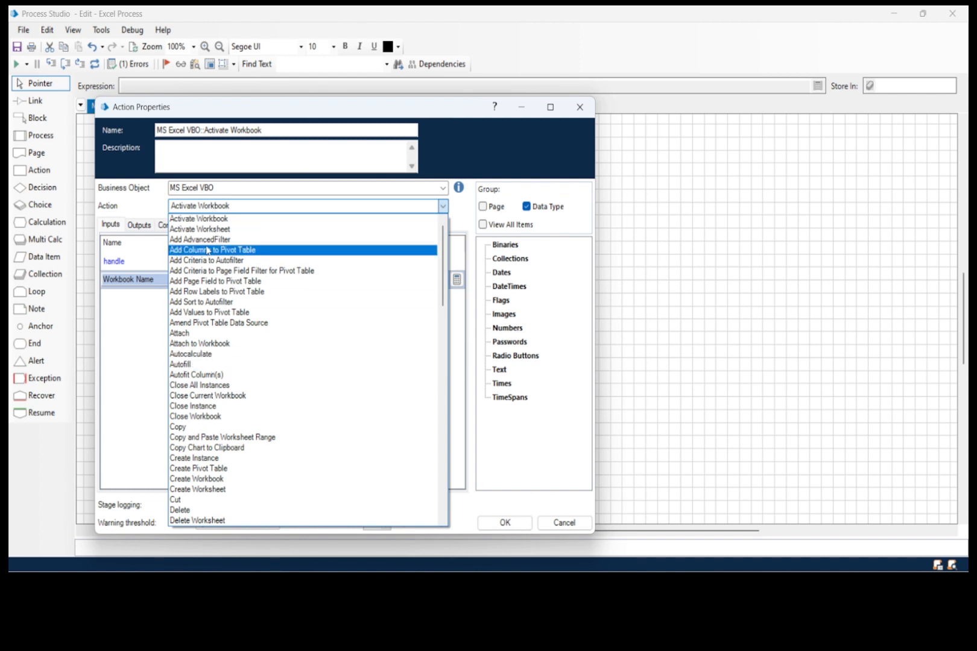
scroll(211, 326, "down", 2)
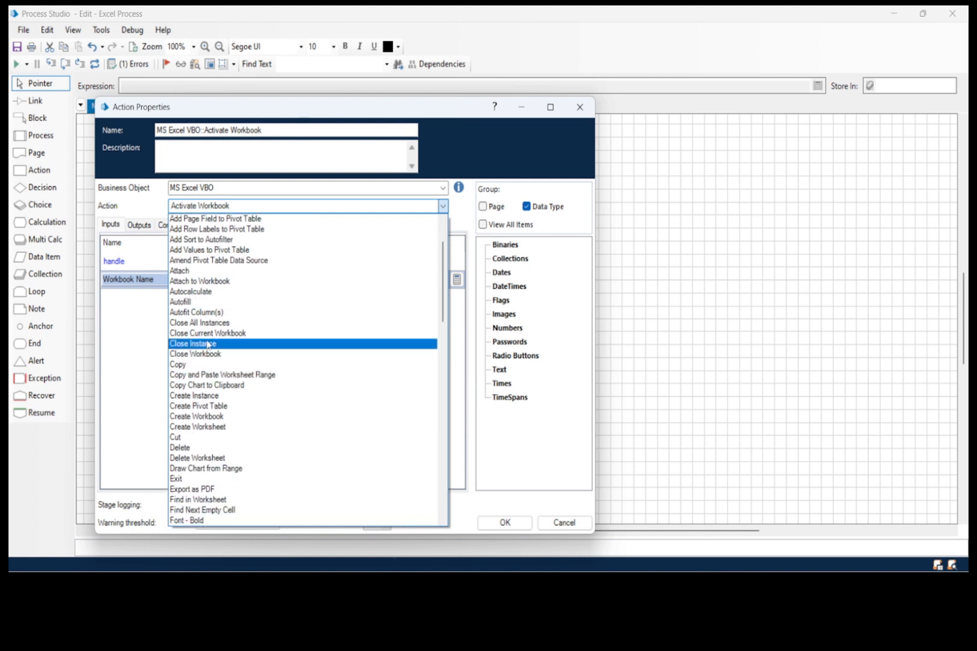
left_click(203, 396)
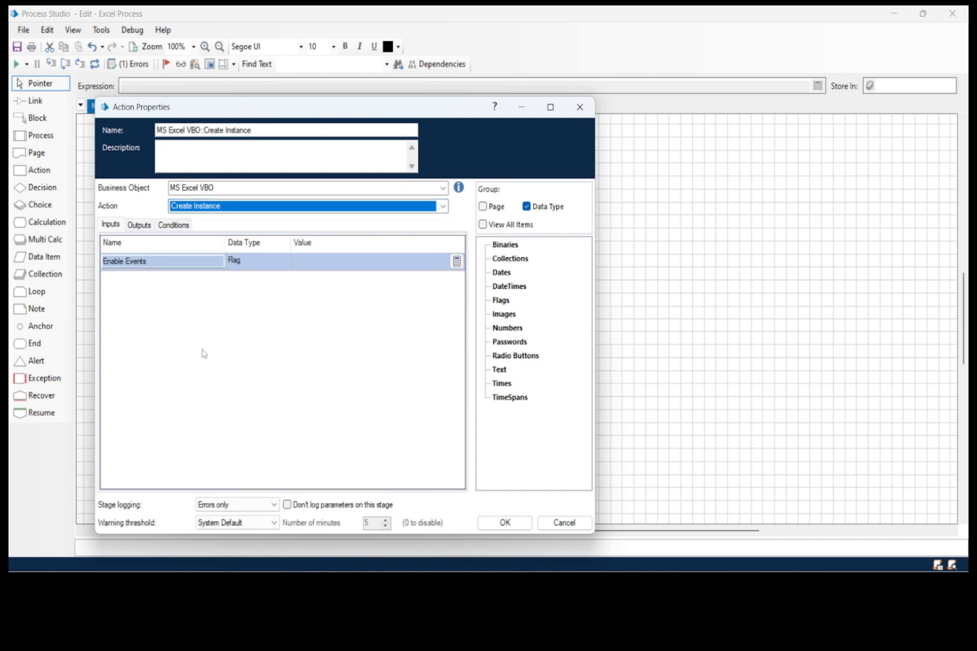
- Store the Create Instance handle output in a new data item named handle and place that item below the process information box
left_click(139, 225)
double_click(129, 263)
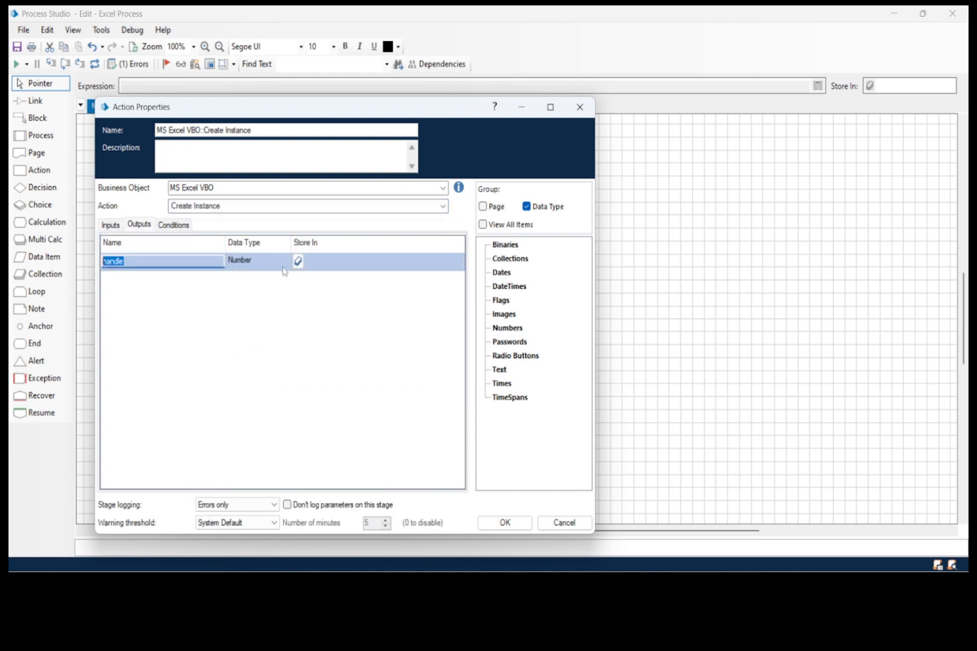
left_click(326, 268)
left_click(297, 261)
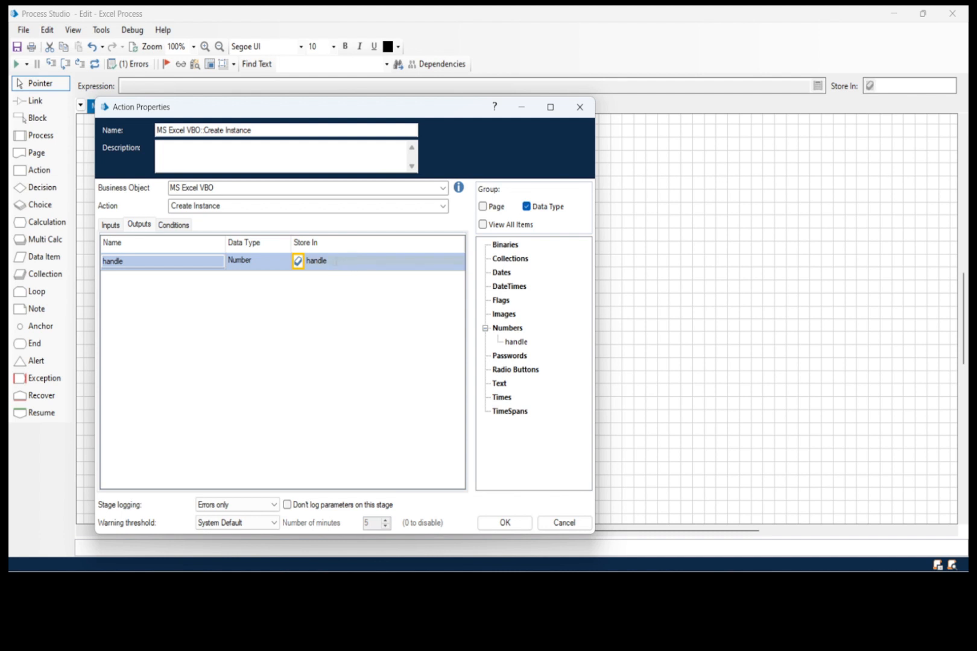
left_click_drag(330, 261, 301, 262)
left_click(496, 523)
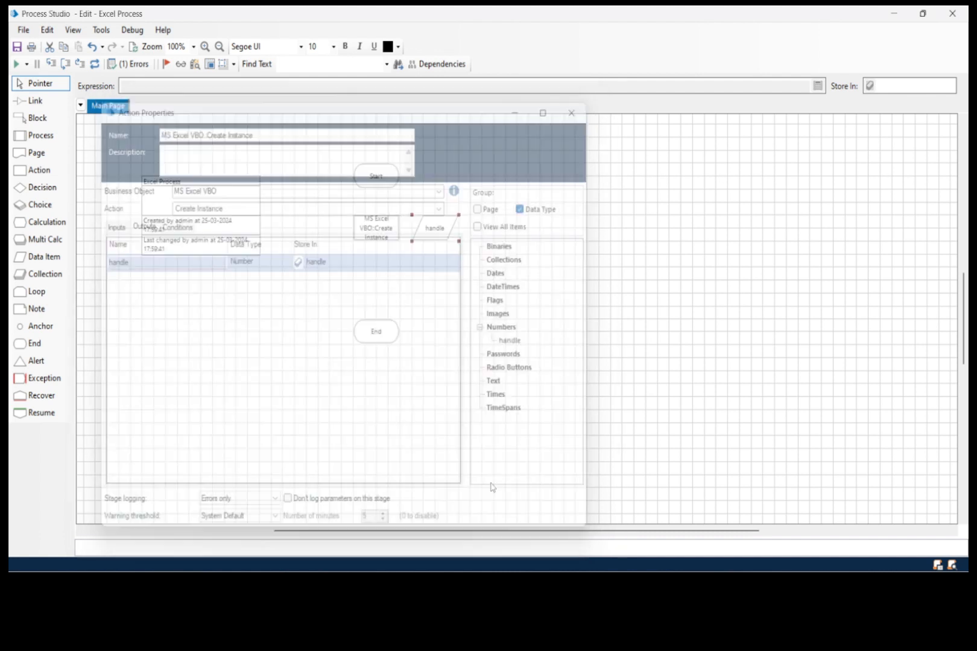
left_click_drag(438, 230, 224, 336)
- Duplicate the Create Instance stage and place the copy between the original and End
left_click(378, 235)
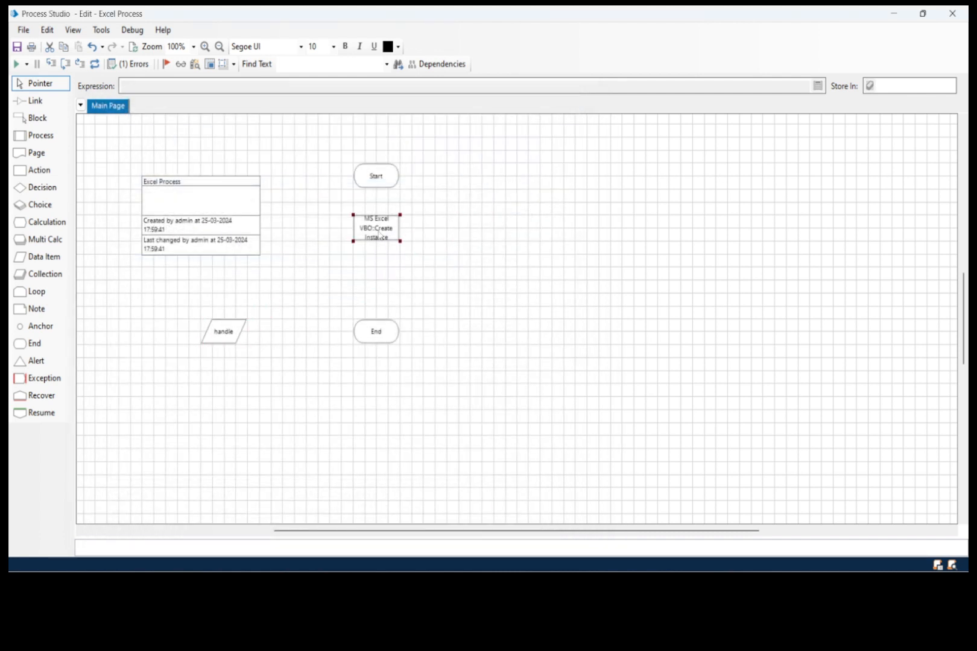
key("ctrl+c")
key("ctrl+v")
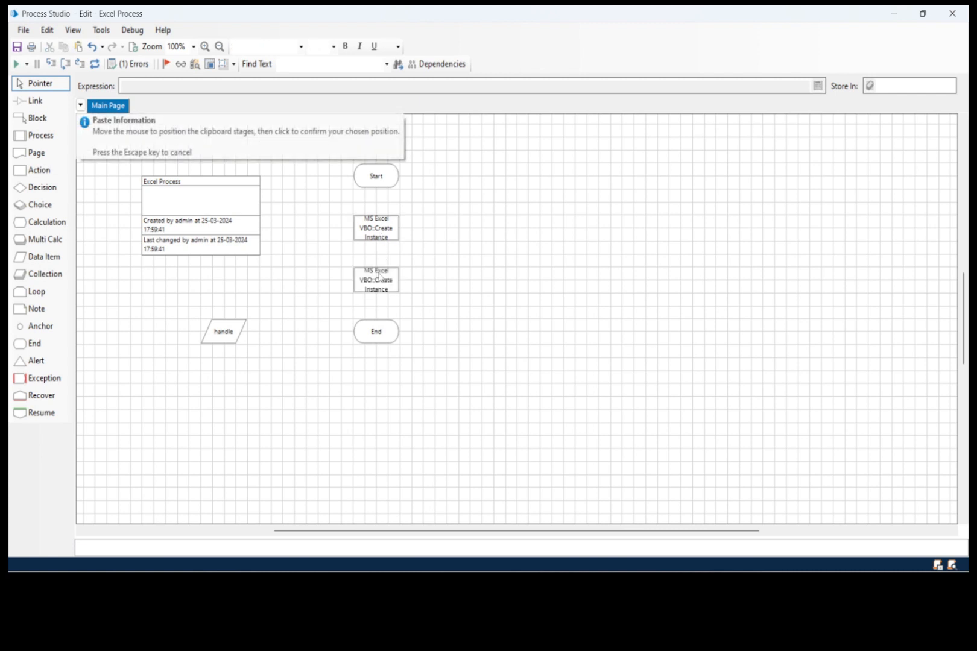
left_click(379, 279)
- Change the copied stage's MS Excel VBO action to Open Workbook
double_click(378, 278)
left_click(398, 228)
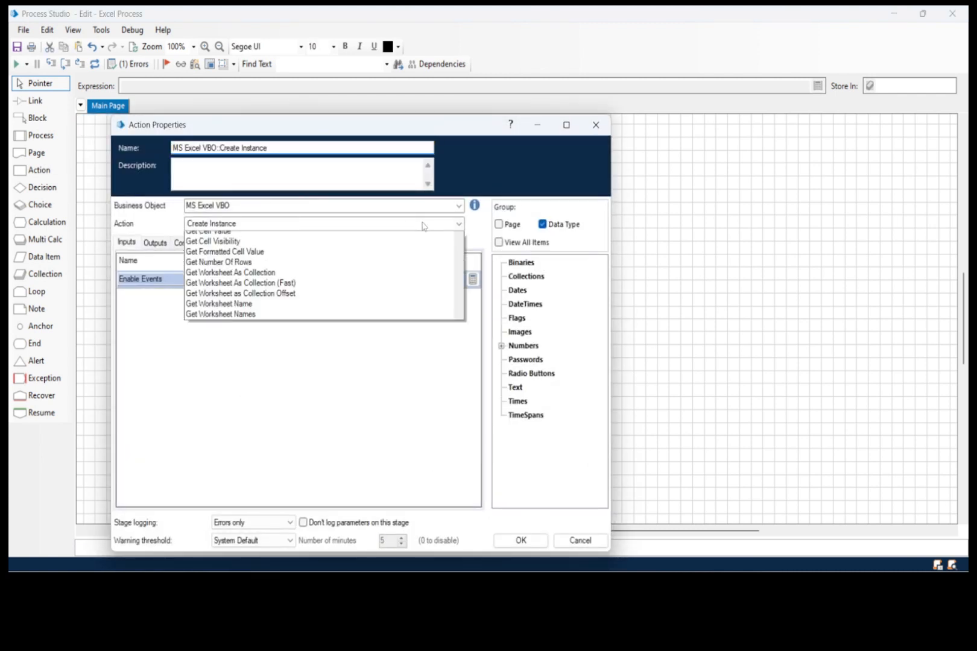
scroll(218, 290, "up", 3)
scroll(219, 290, "up", 5)
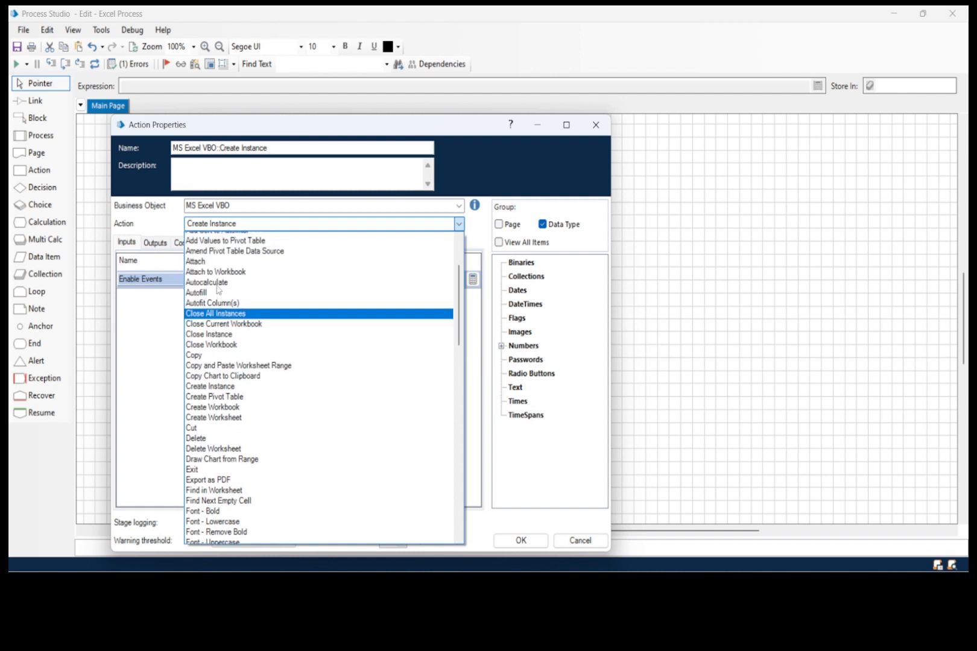
scroll(215, 329, "down", 10)
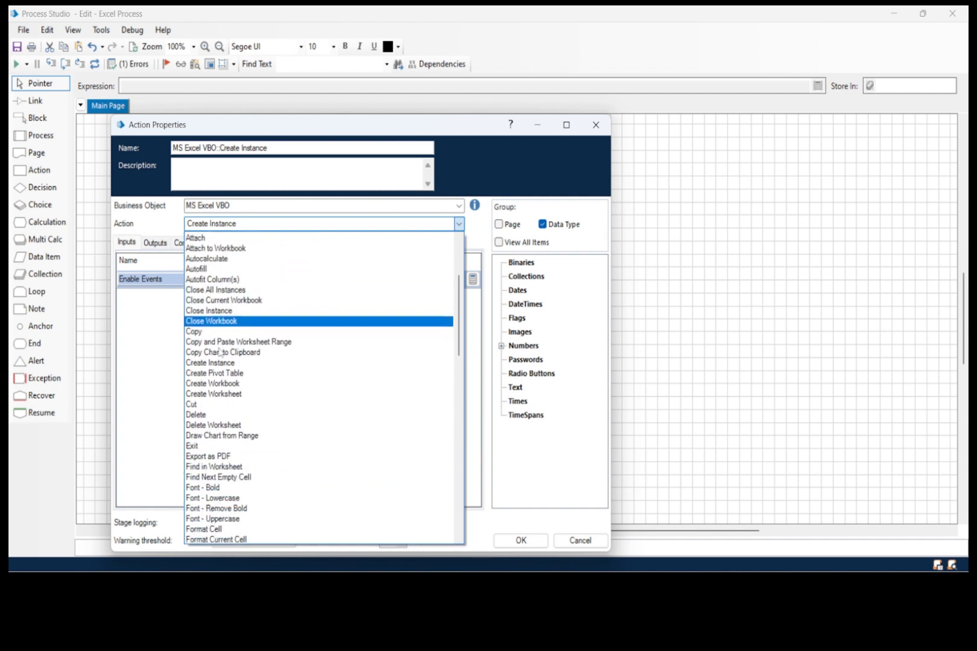
scroll(215, 392, "down", 12)
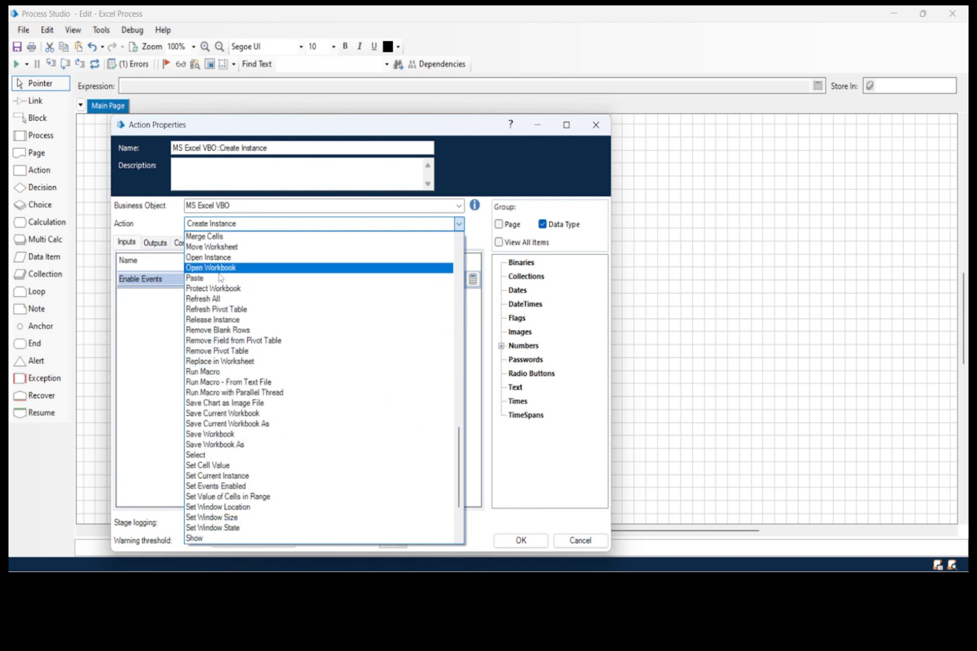
left_click(221, 269)
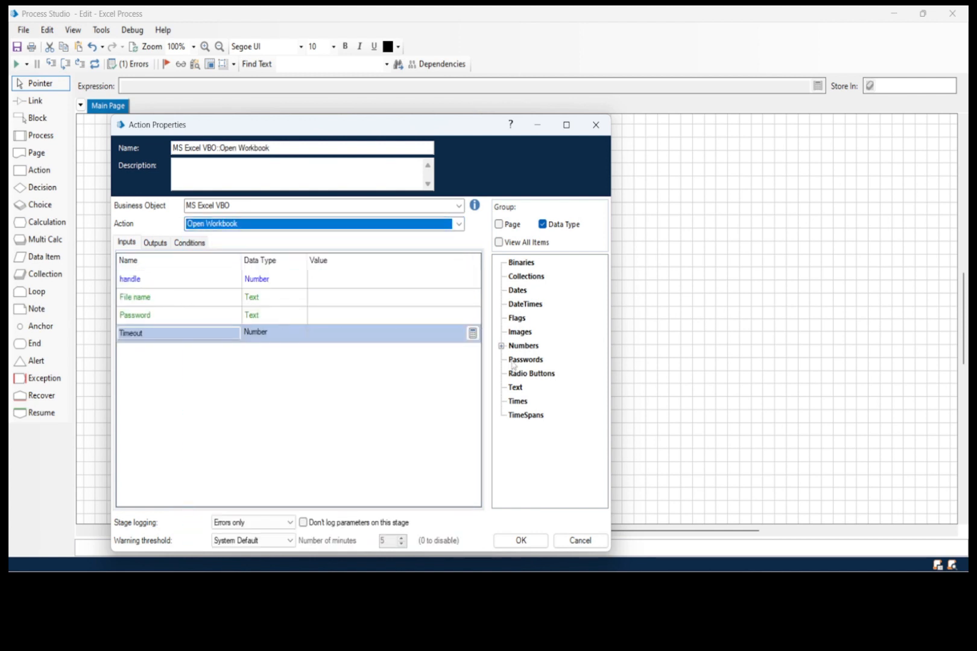
- Set the handle input of the Open Workbook stage to the handle data item
left_click(501, 346)
left_click(532, 360)
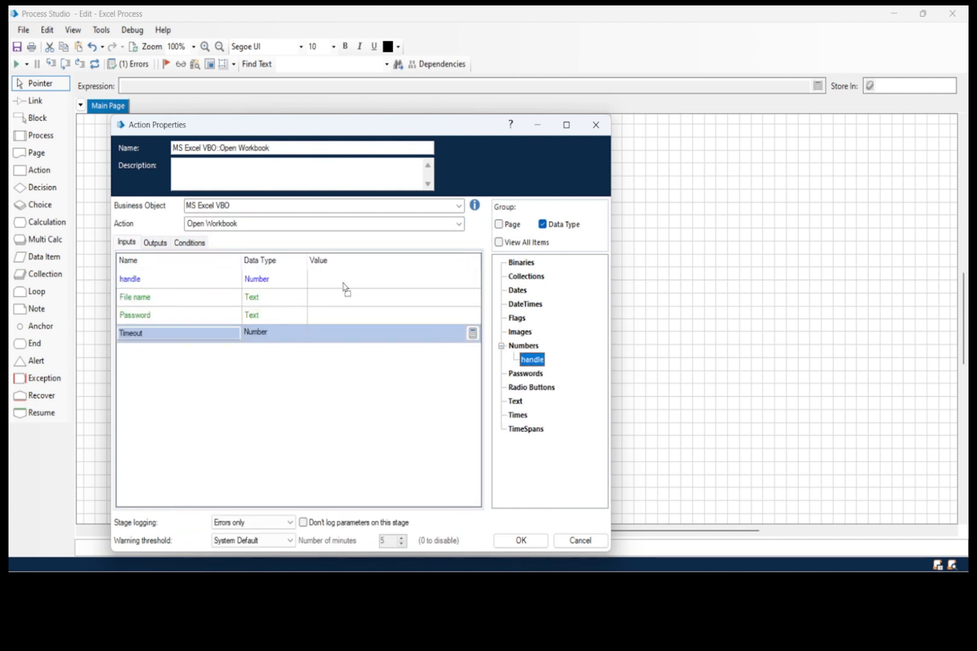
left_click_drag(337, 279, 337, 281)
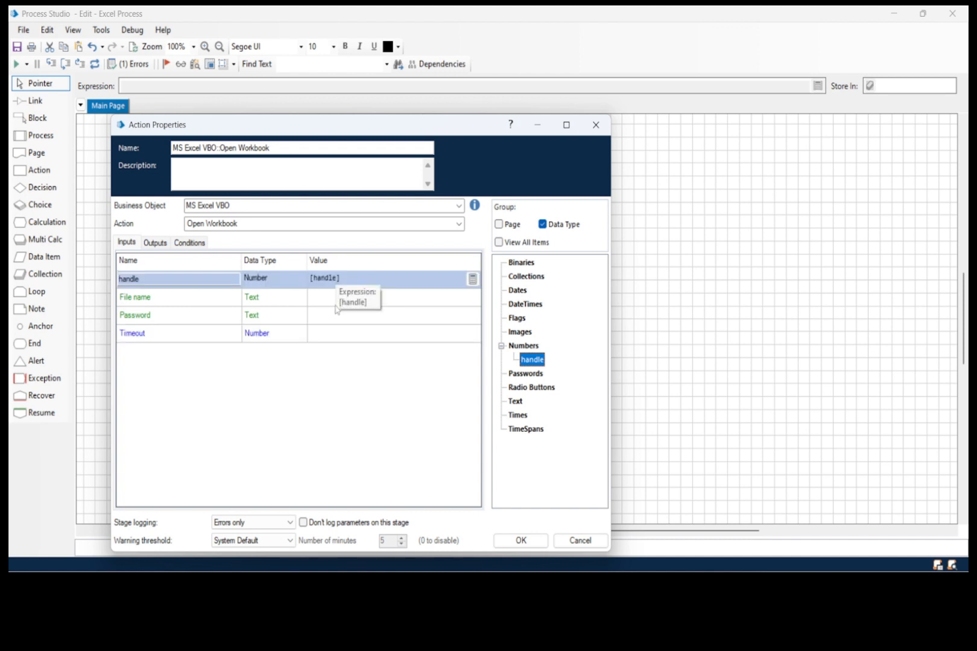
- Minimize the Process Studio and Action Properties windows and copy the path of the Student Data workbook on the desktop
left_click(155, 304)
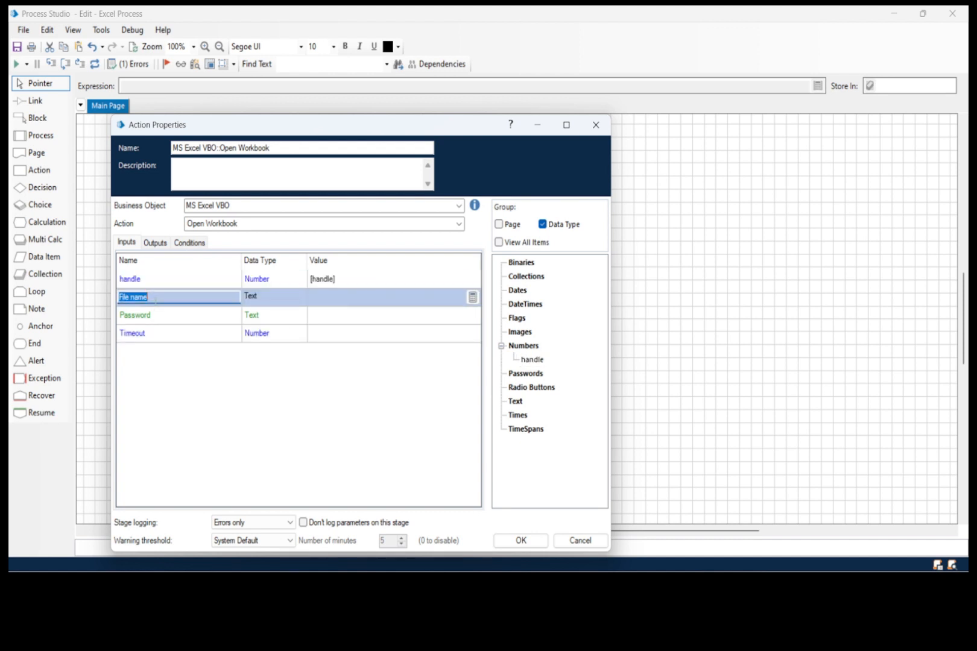
left_click(360, 303)
left_click(899, 588)
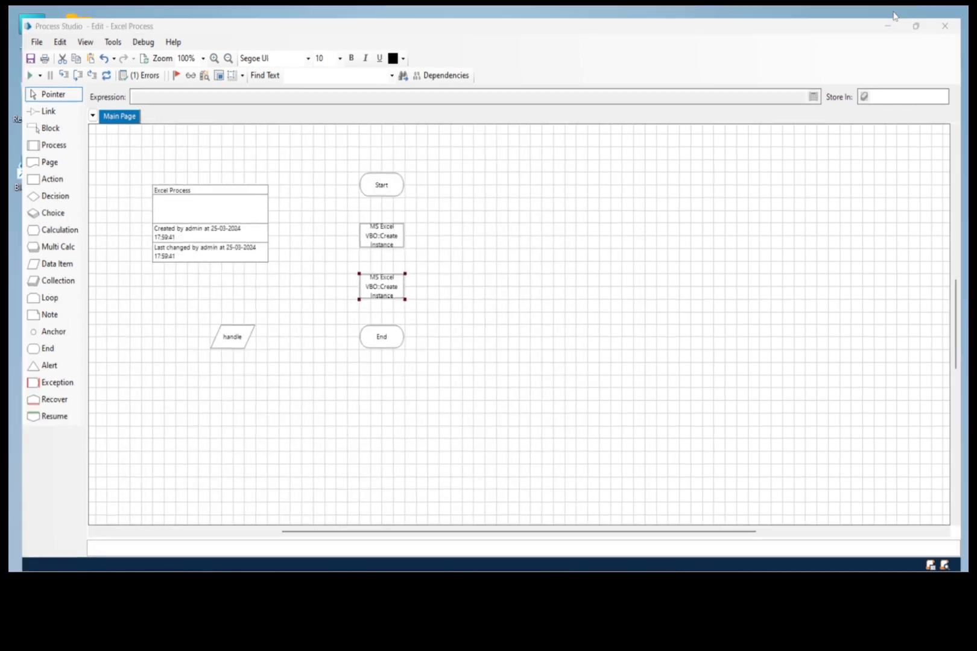
left_click(895, 14)
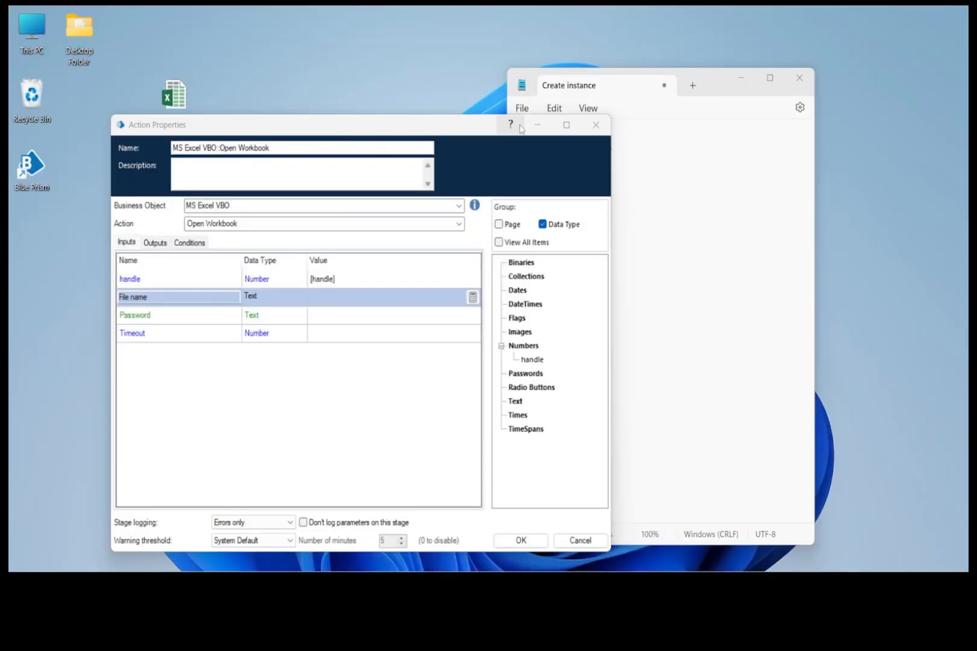
left_click(541, 126)
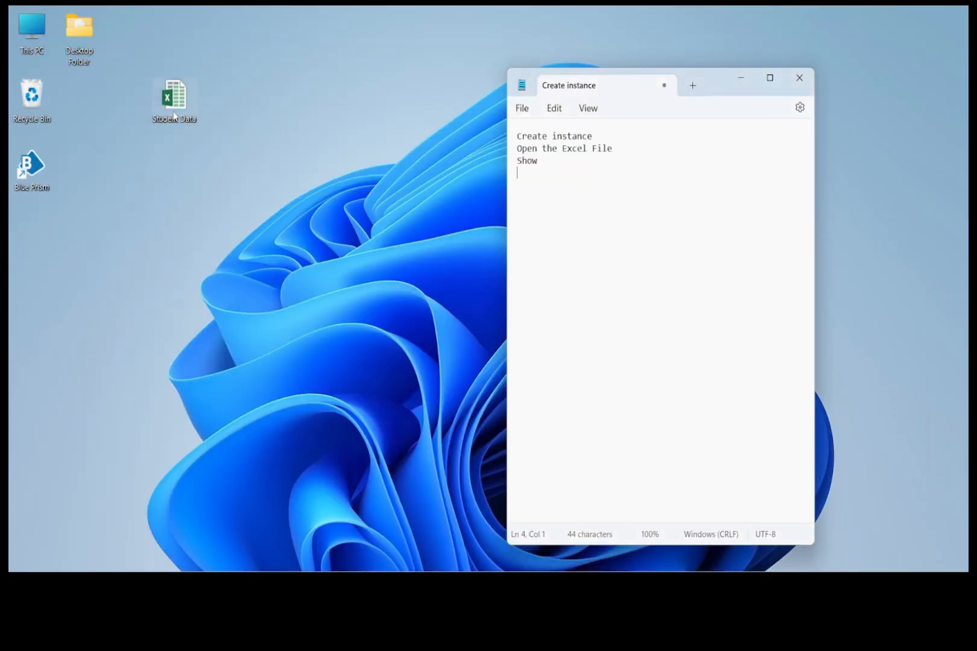
right_click(173, 107)
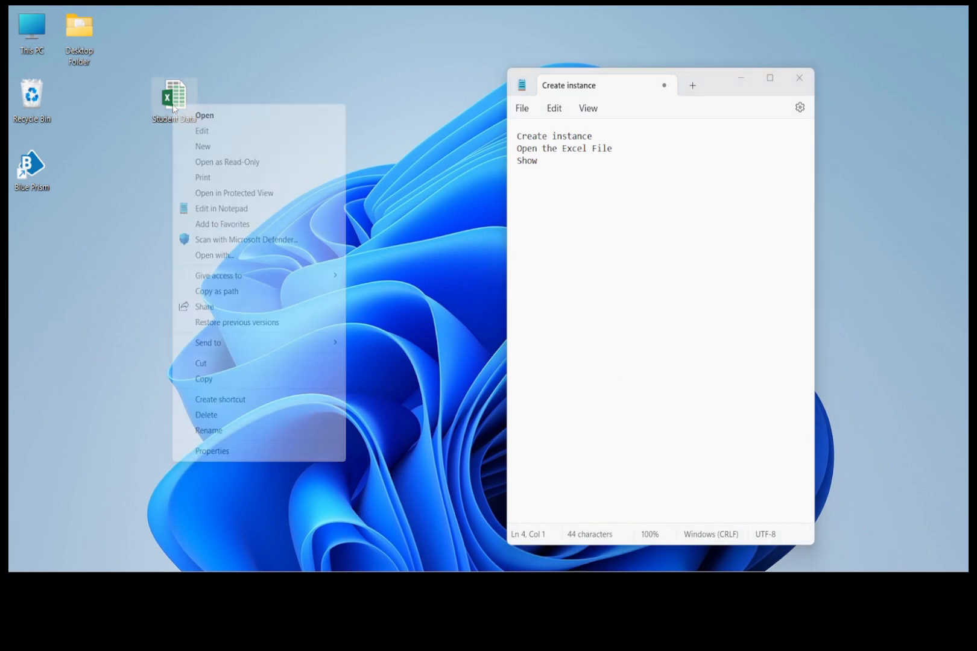
left_click(210, 291)
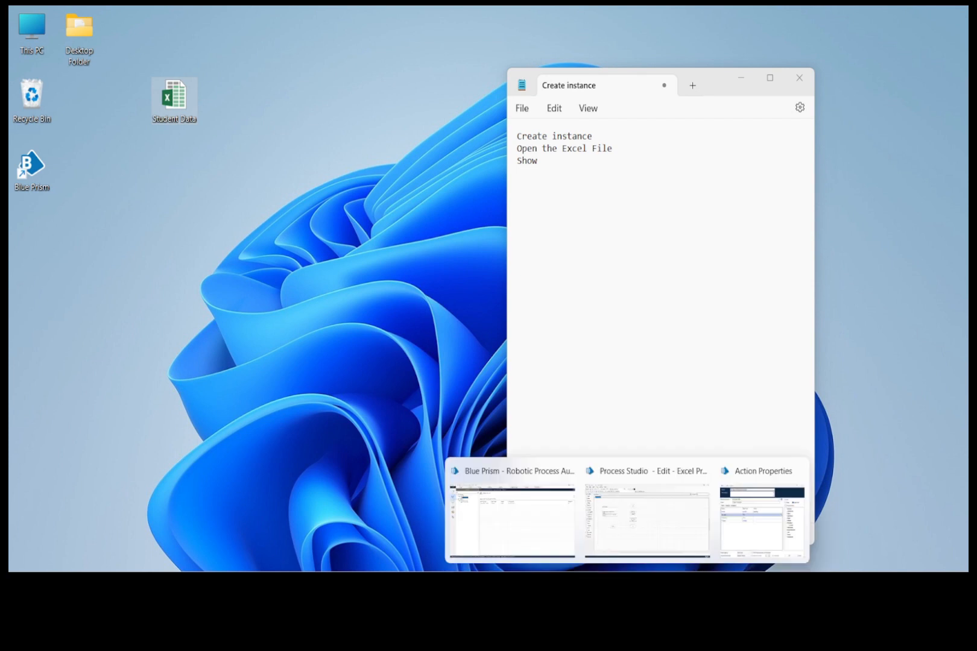
- Return to the action's properties and set the File name input to the copied Student Data.xlsx path
left_click(762, 506)
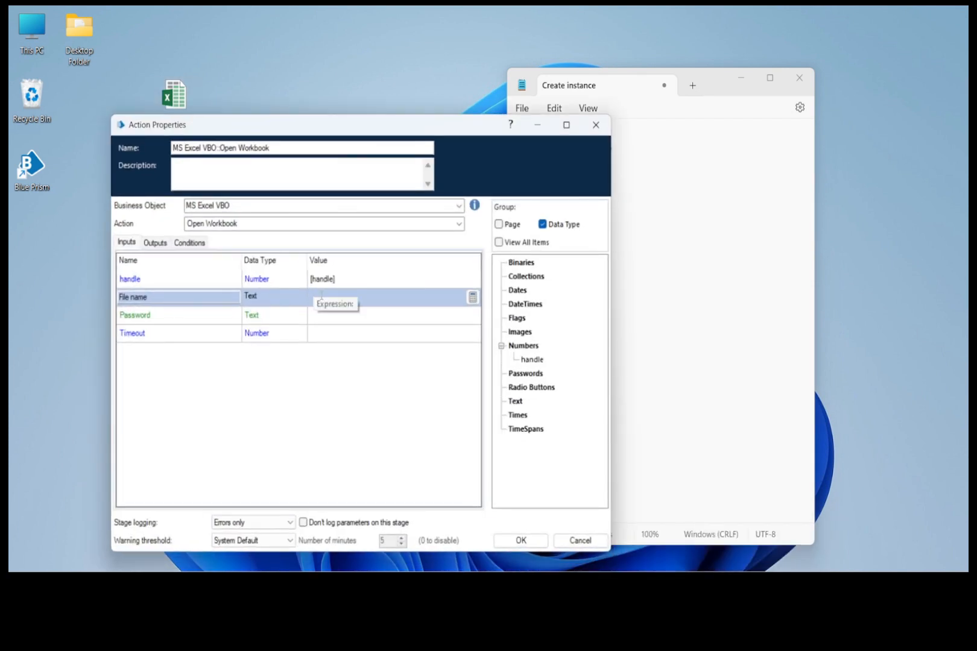
left_click(322, 295)
key("ctrl+v")
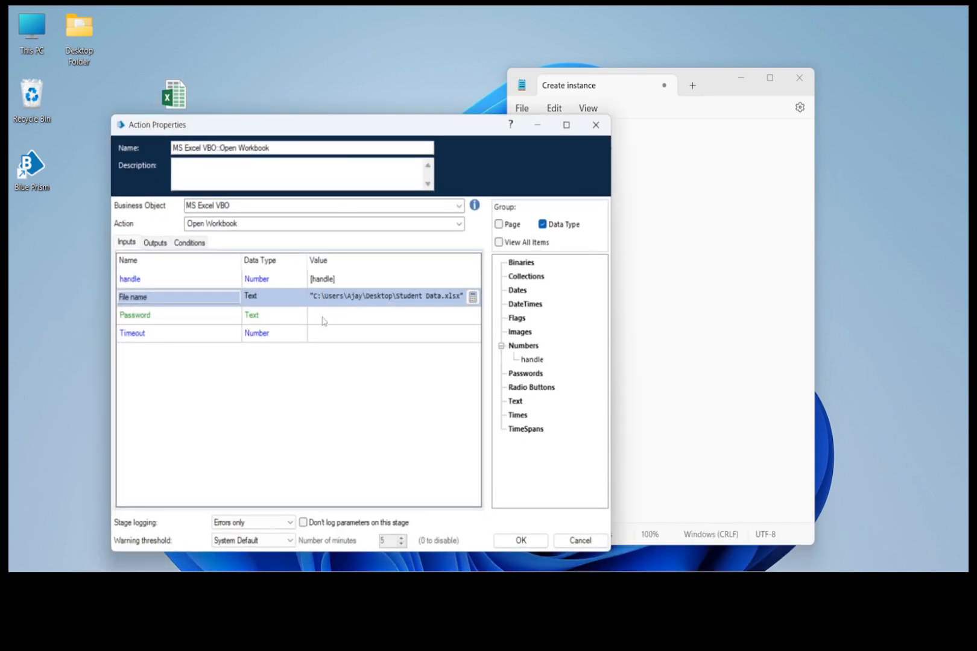
left_click(323, 321)
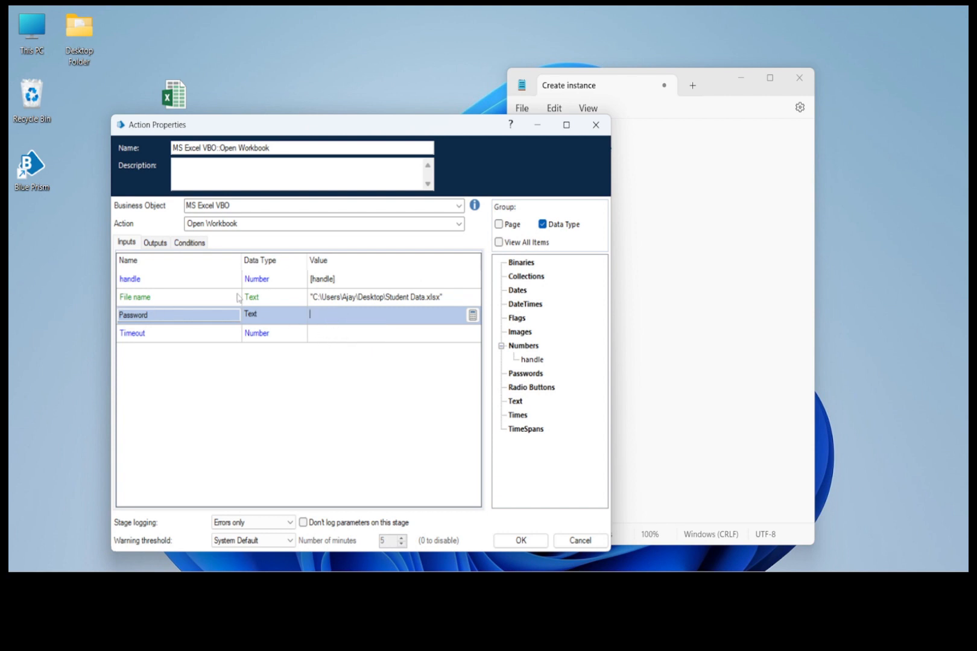
- Store the Workbook Name output in a new data item of the same name and place that item beside handle in Process Studio
left_click(155, 242)
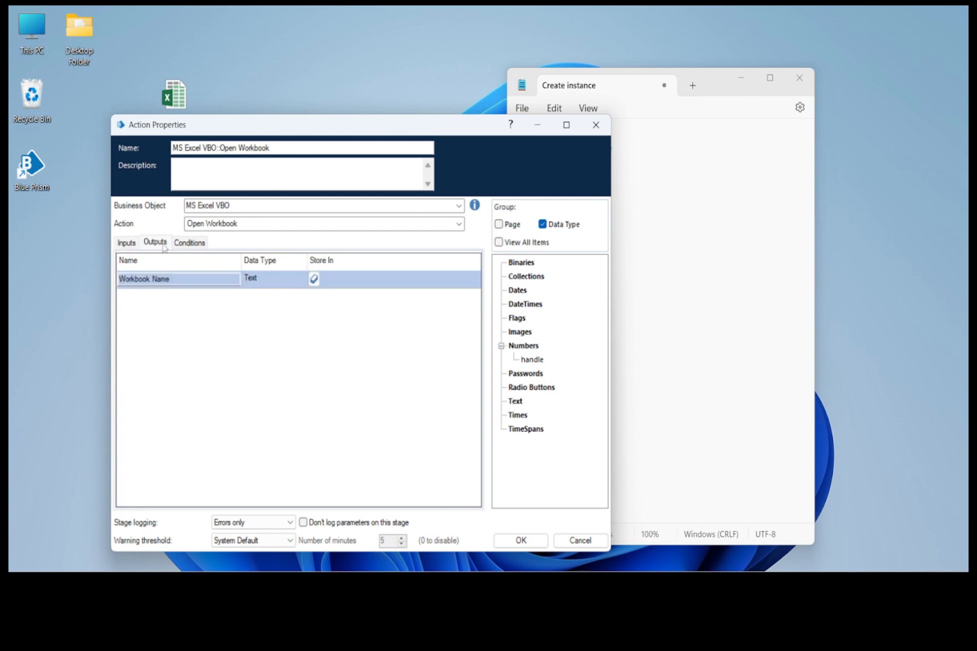
left_click(313, 280)
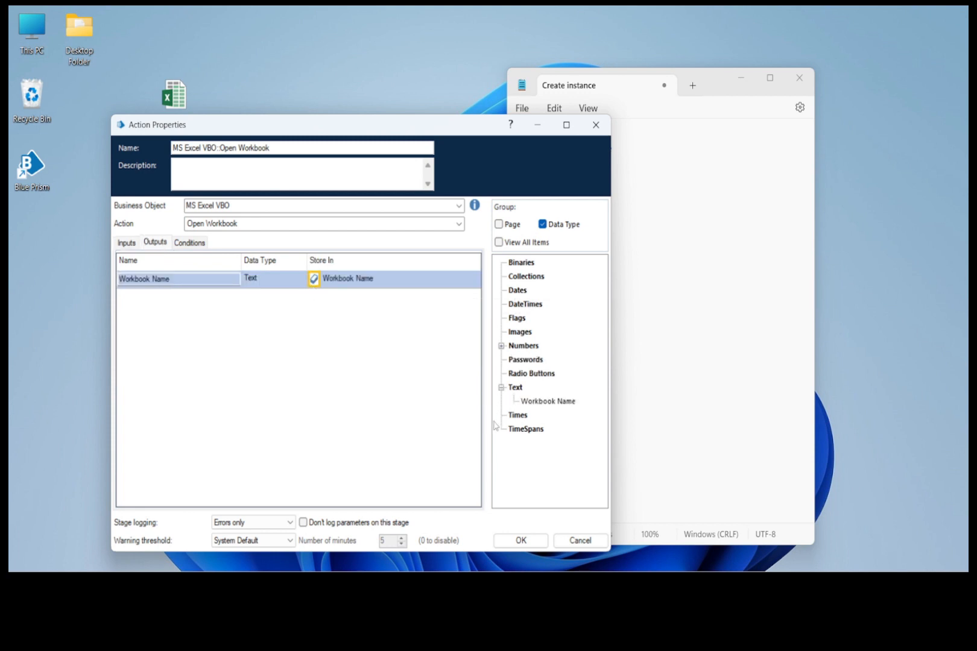
left_click(521, 541)
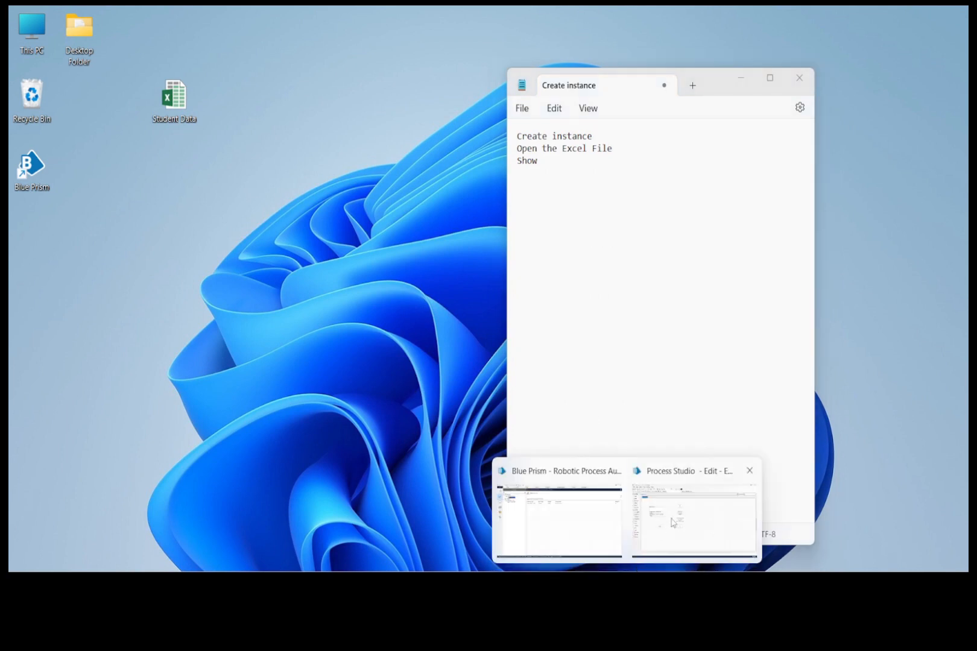
left_click(686, 502)
left_click_drag(442, 288, 178, 341)
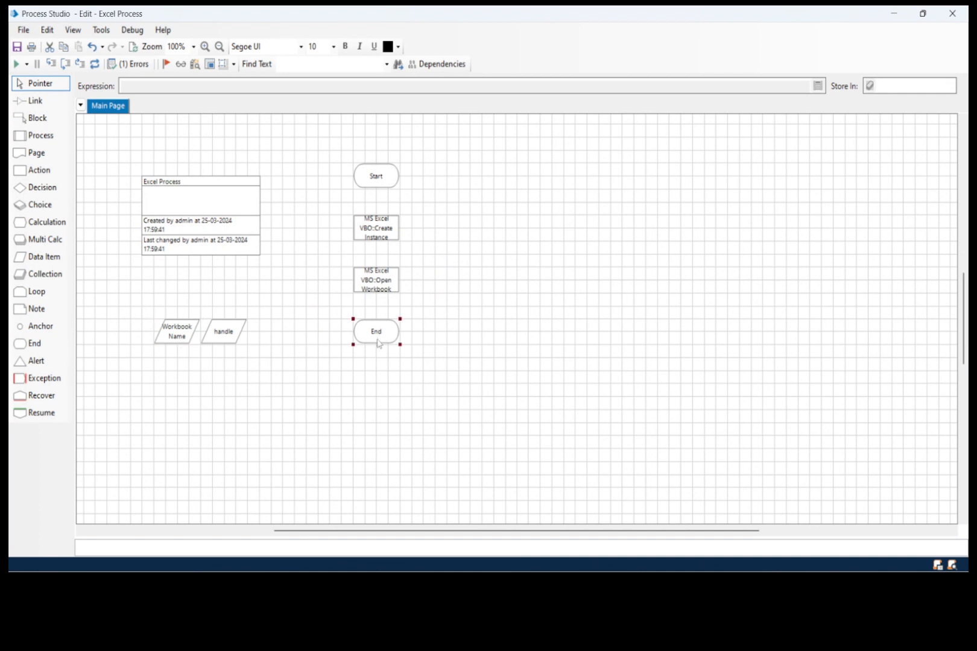
- Move End further down and place a copy of the Open Workbook stage between the original and End
left_click_drag(373, 342, 374, 446)
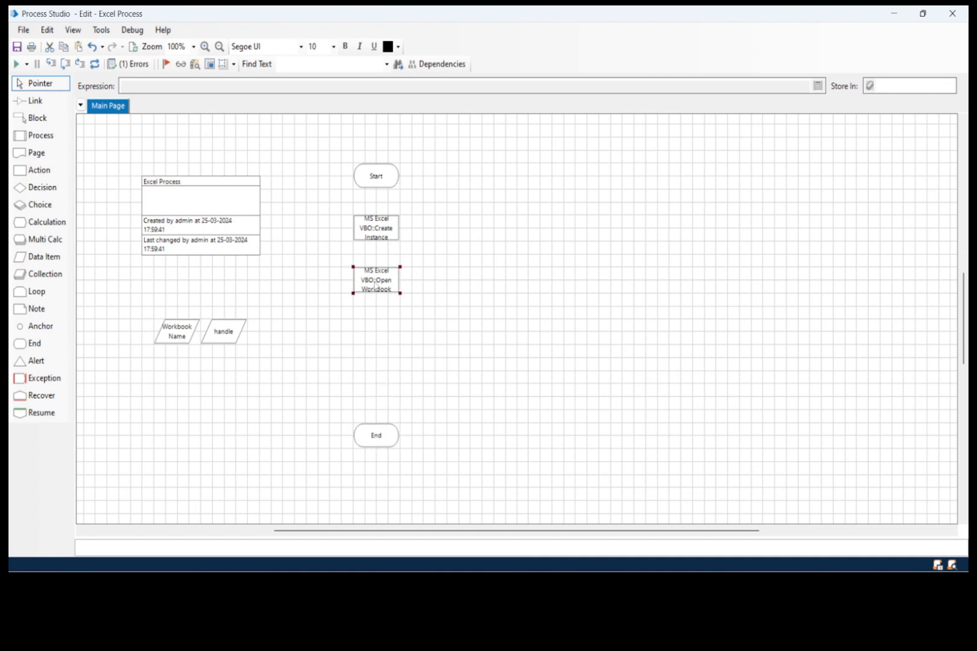
key("ctrl+c")
key("ctrl+v")
left_click(374, 334)
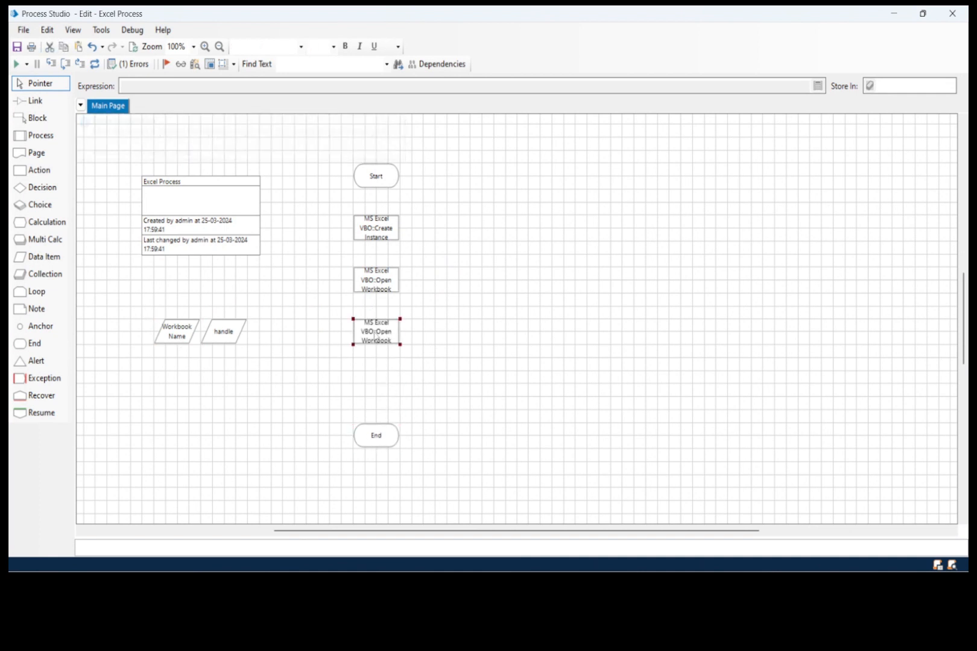
- Change the copied stage's MS Excel VBO action to Show, keeping handle as its input
double_click(375, 333)
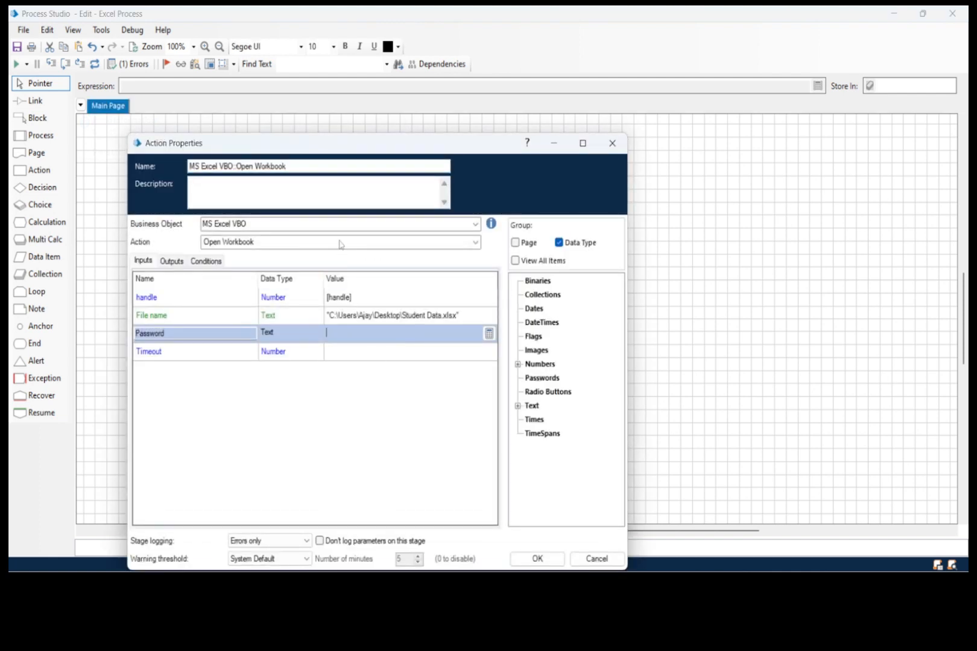
left_click(341, 244)
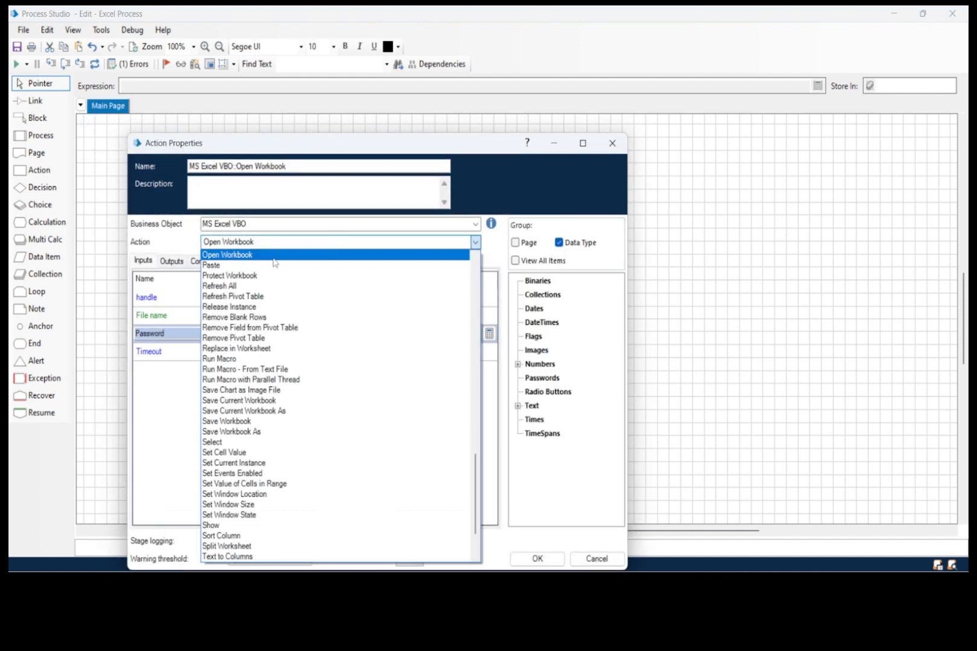
left_click(228, 526)
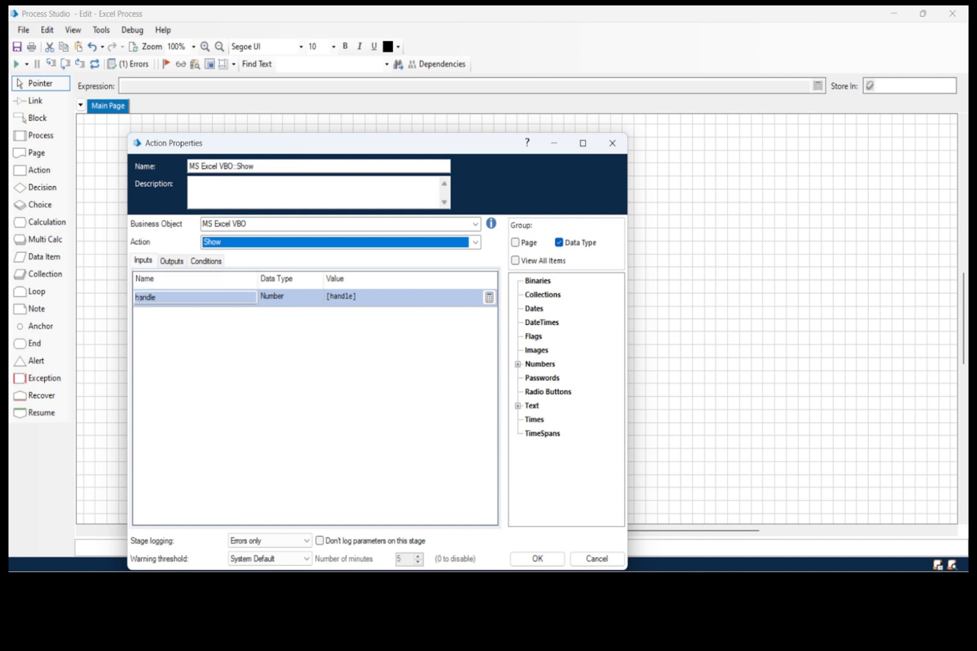
left_click(172, 261)
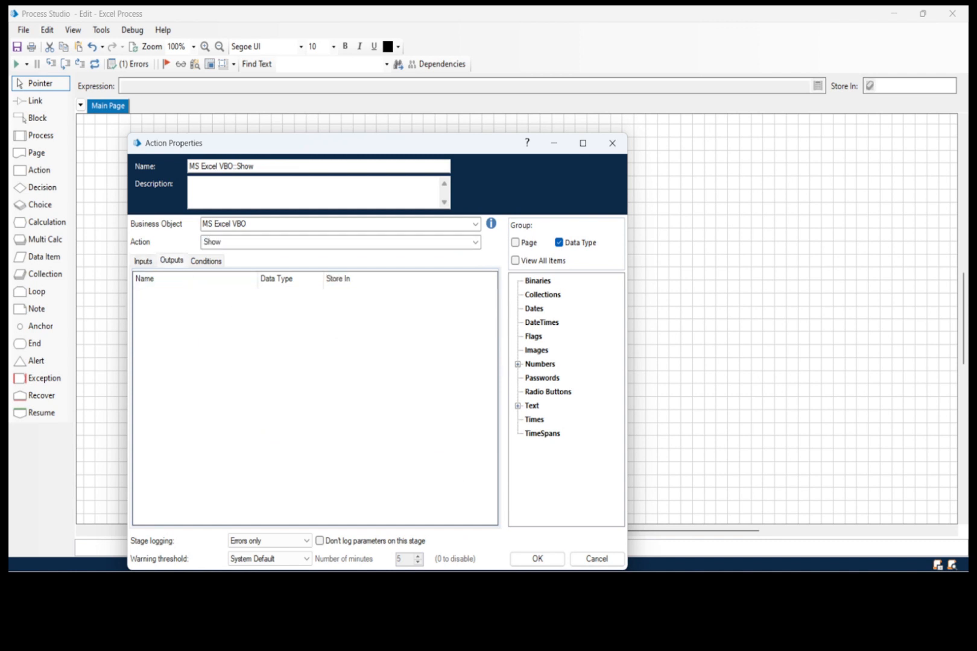
left_click(538, 559)
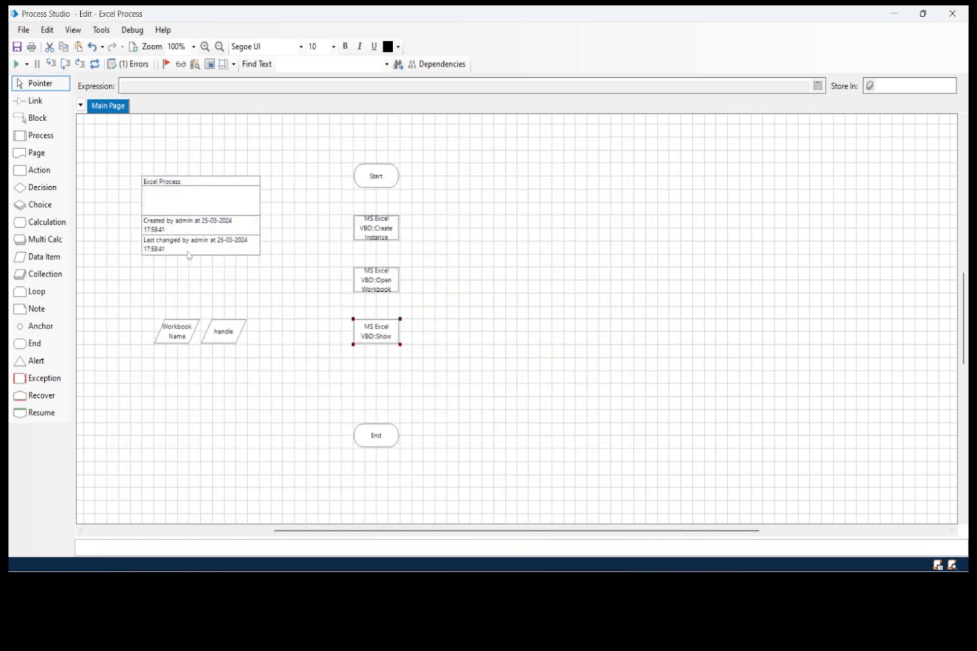
- Link Start, Create Instance, Open Workbook, Show and End in sequence, and set Start as the next stage
left_click(34, 101)
mouse_move(378, 182)
left_mouse_down()
mouse_move(366, 339)
mouse_move(376, 435)
left_mouse_up()
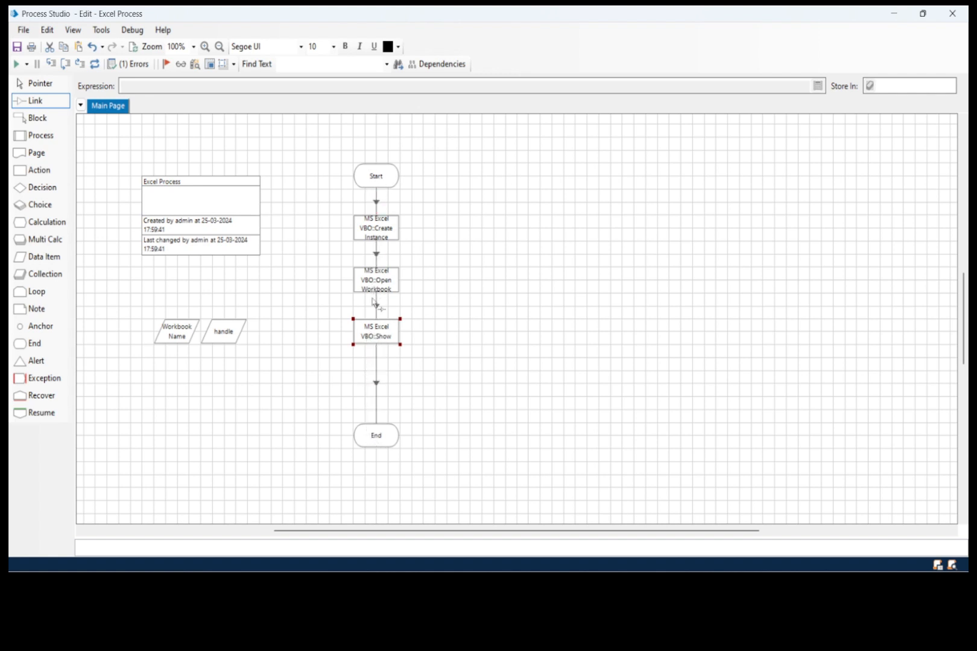
right_click(386, 174)
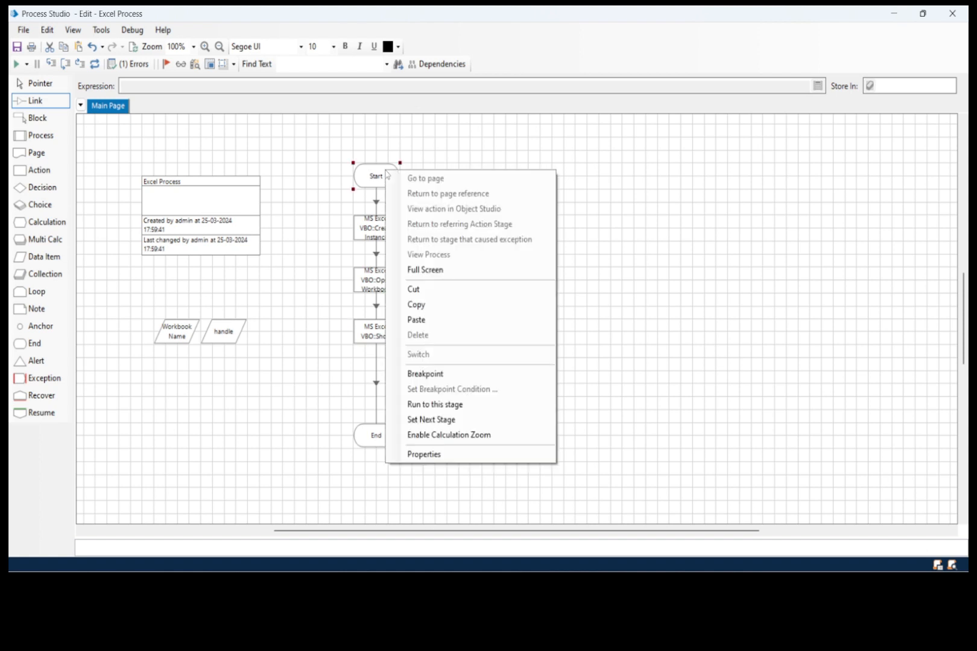
left_click(436, 419)
- Step over the stages through to End, checking the Workbook Name data item's current value before running Show
left_click(65, 64)
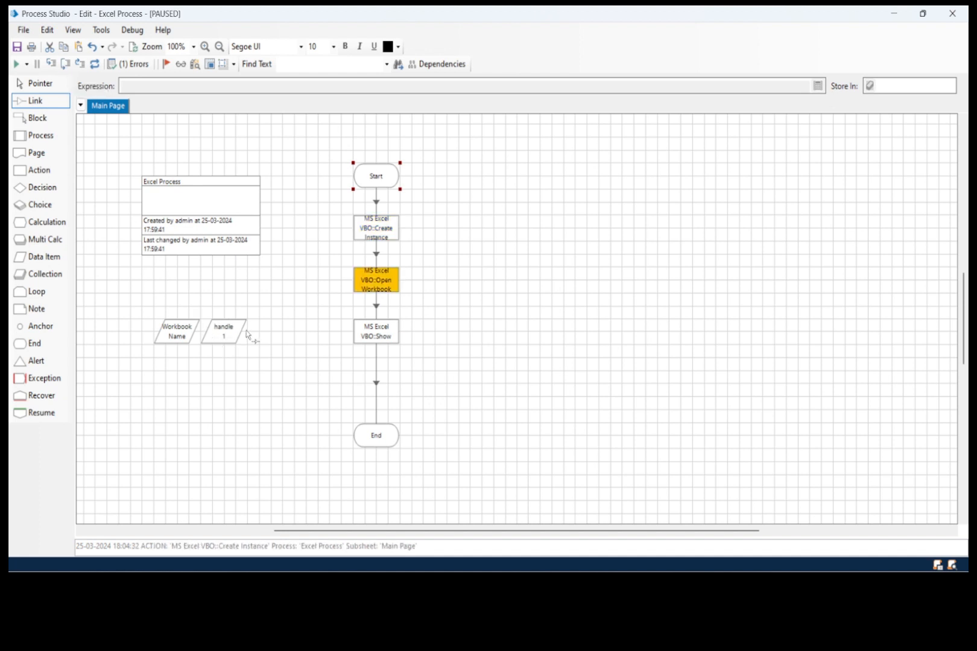
left_click(66, 64)
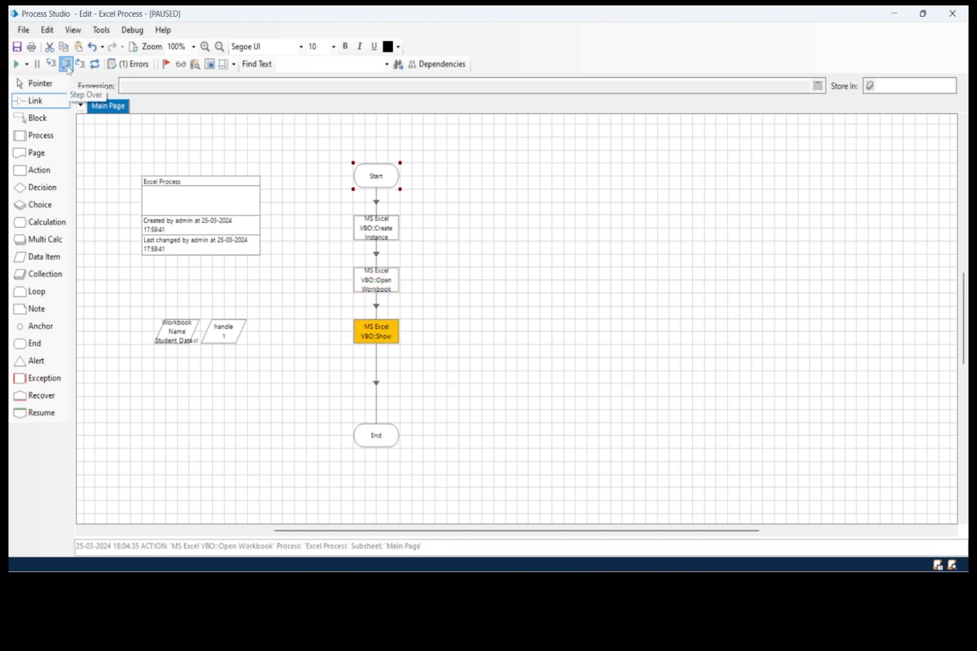
double_click(177, 331)
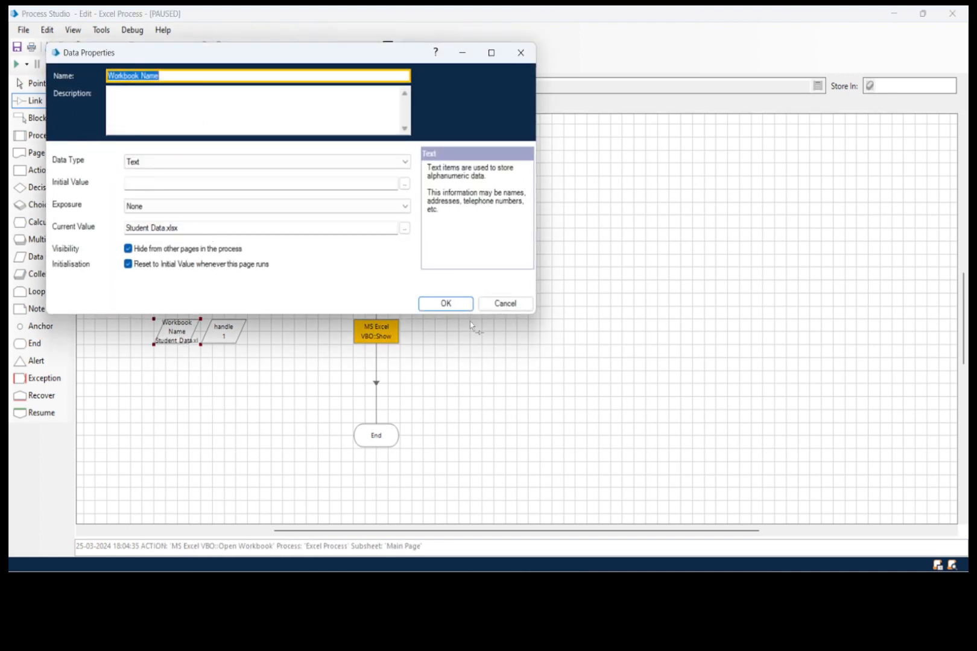
left_click(455, 304)
left_click(65, 64)
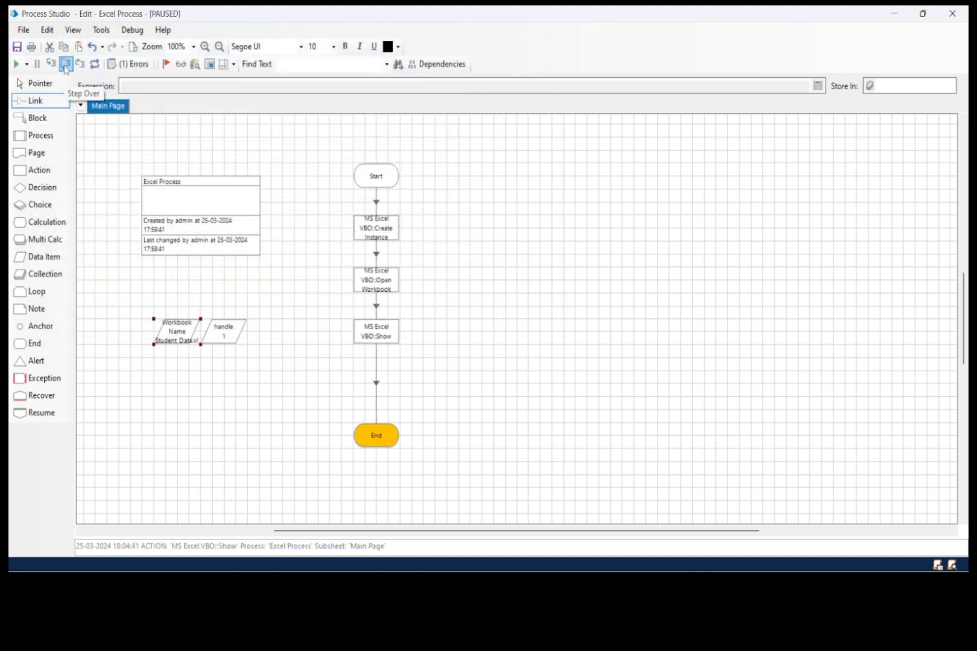